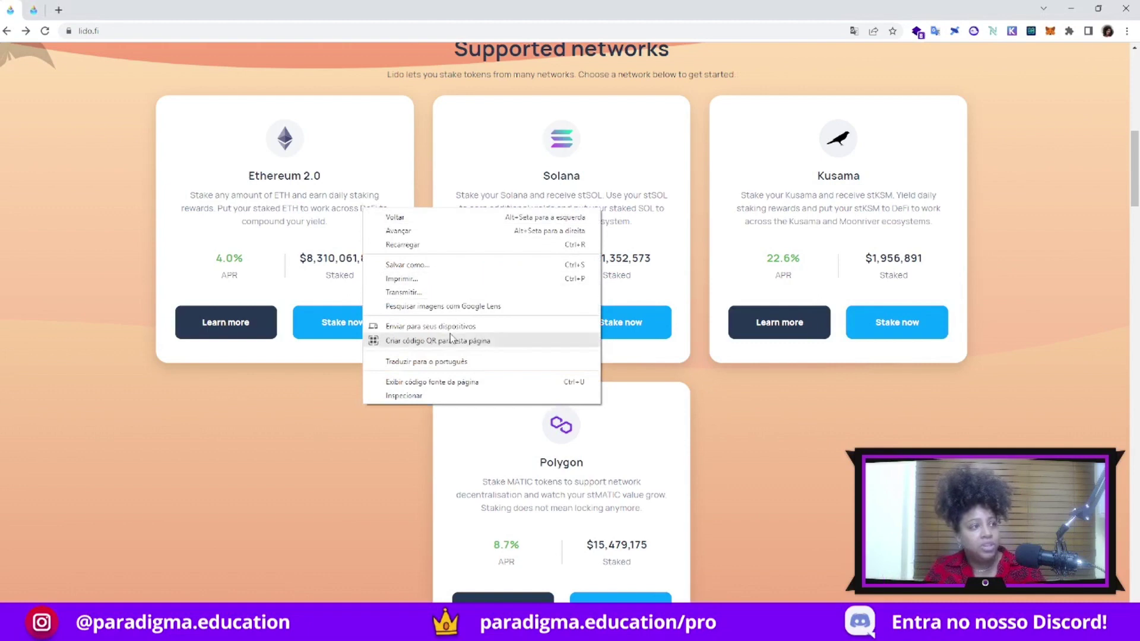
# Translate the home page into Portuguese and highlight the stSOL and stKSM token names
pyautogui.click(460, 361)
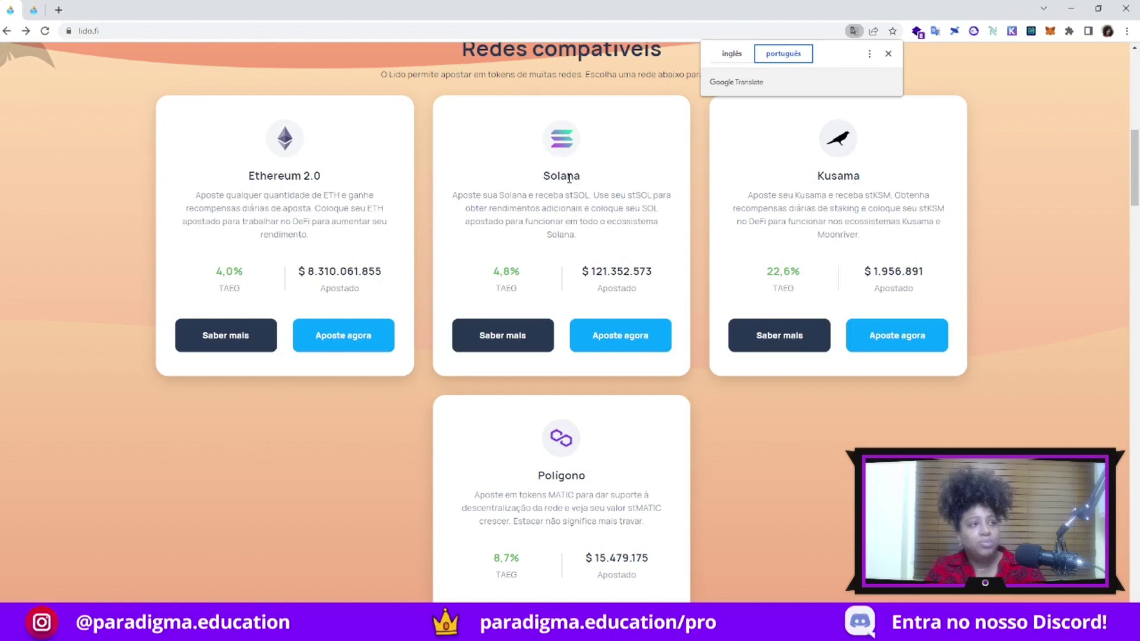
pyautogui.moveTo(564, 195); pyautogui.dragTo(587, 198)
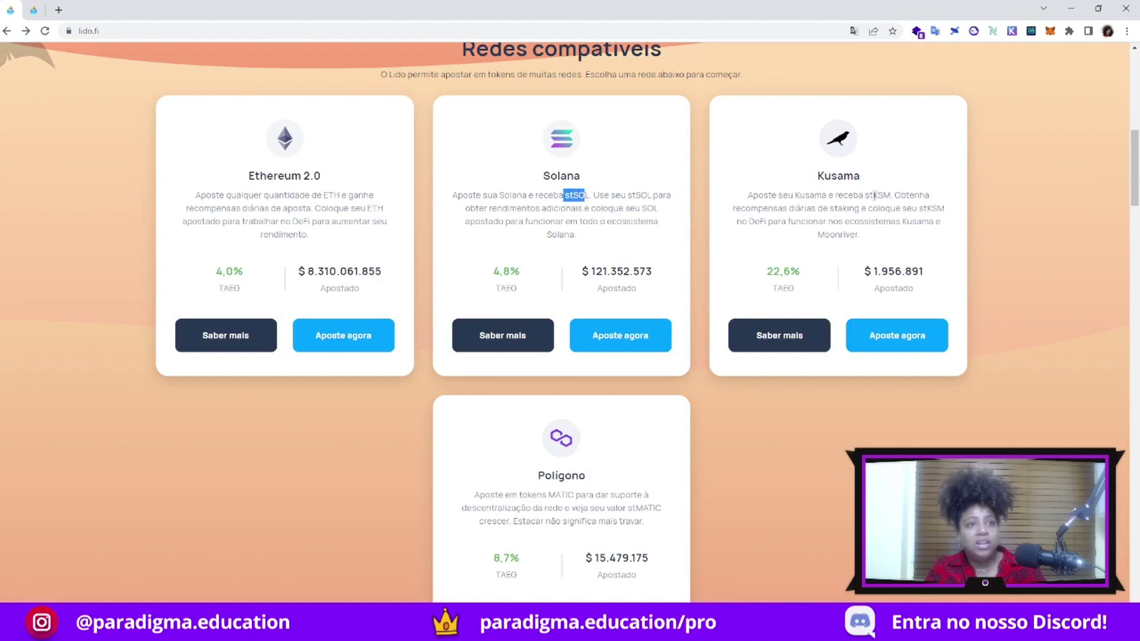
pyautogui.moveTo(865, 195); pyautogui.dragTo(891, 196)
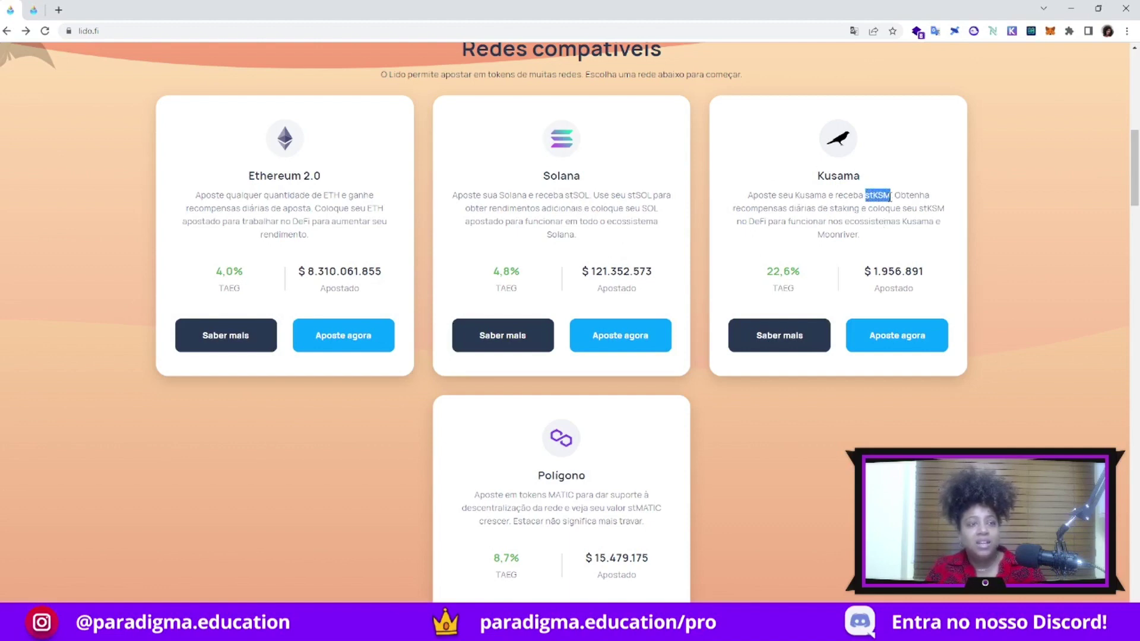
pyautogui.click(868, 330)
# Highlight stMATIC in the Polígono description, then return to the top of the page
pyautogui.scroll(-2, 868, 330)
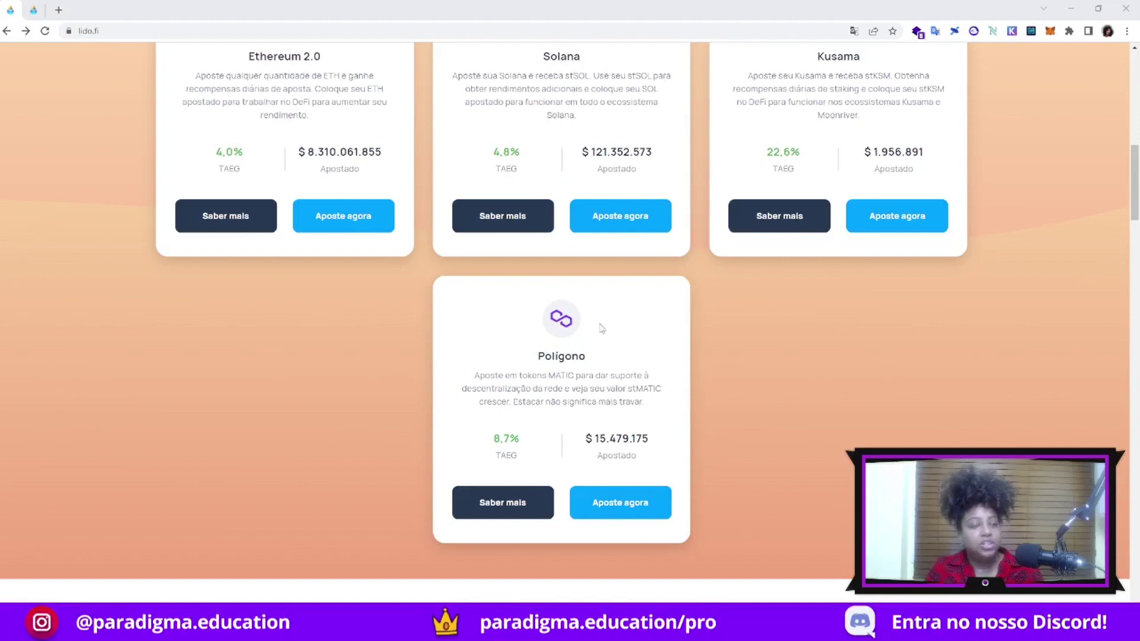
pyautogui.moveTo(628, 389); pyautogui.dragTo(661, 389)
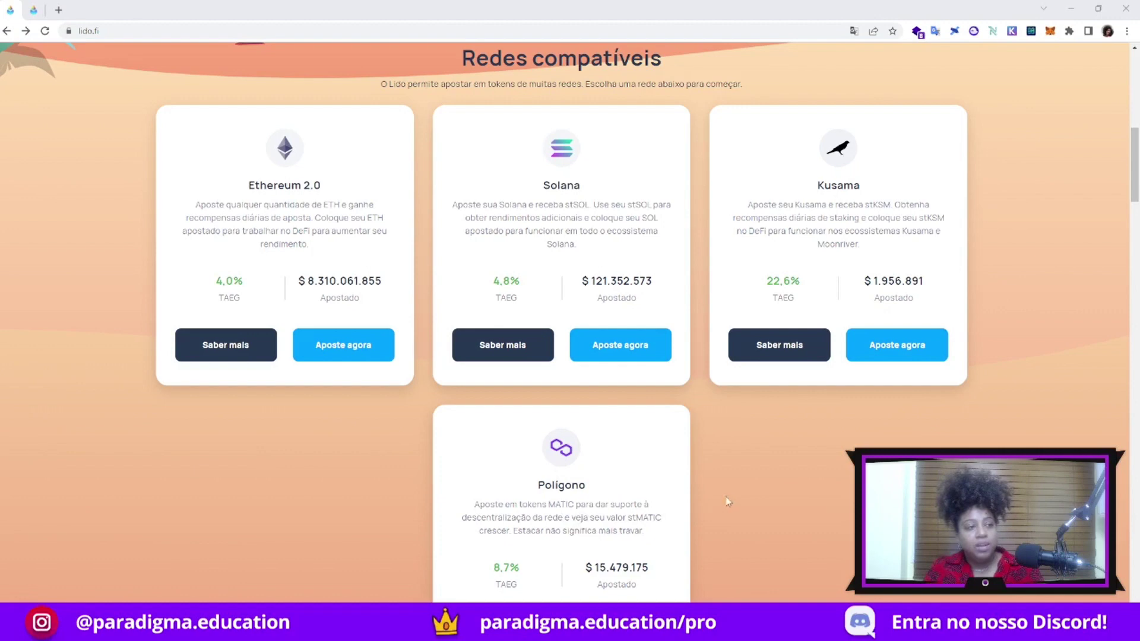
pyautogui.scroll(-1, 739, 505)
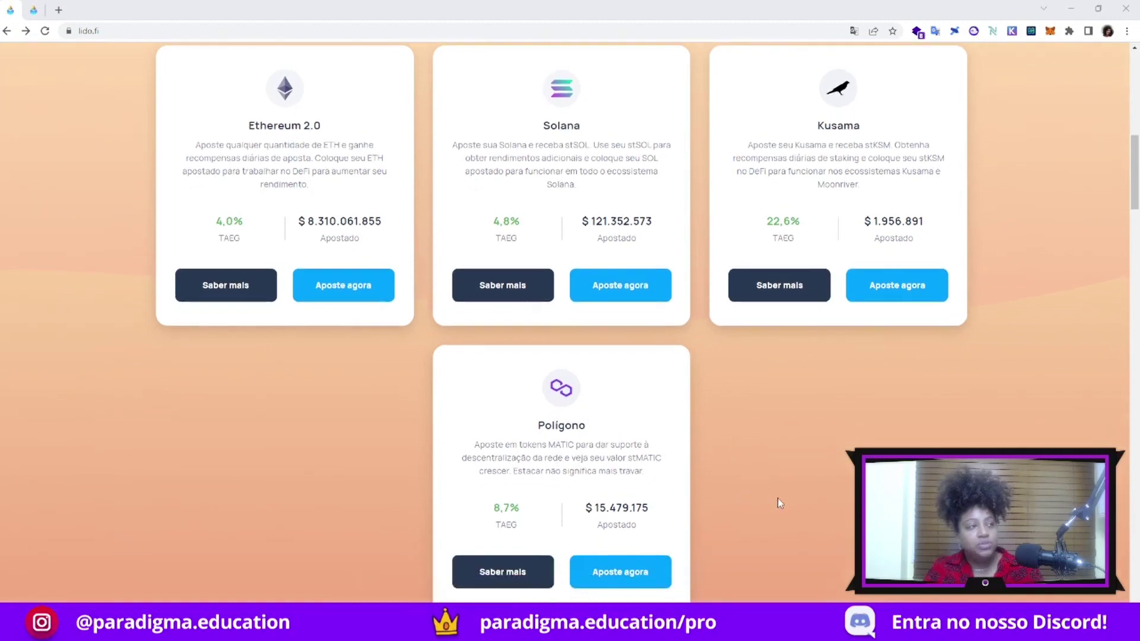
pyautogui.scroll(1, 777, 504)
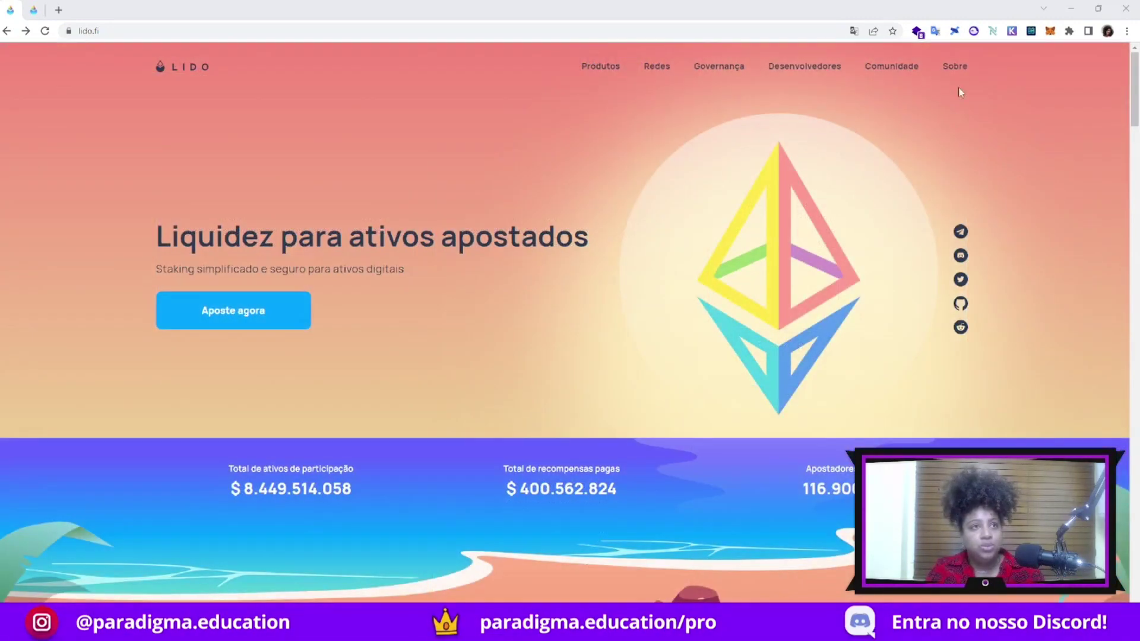
pyautogui.moveTo(955, 69)
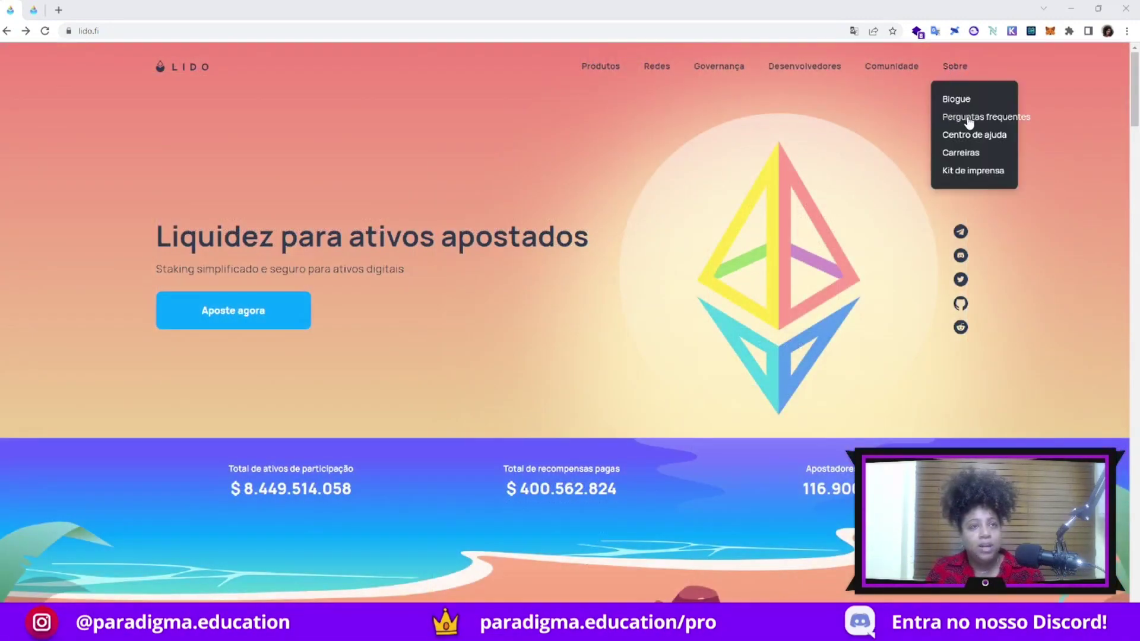
# Browse the question list on the lido.fi/faq page in the other tab
pyautogui.click(34, 10)
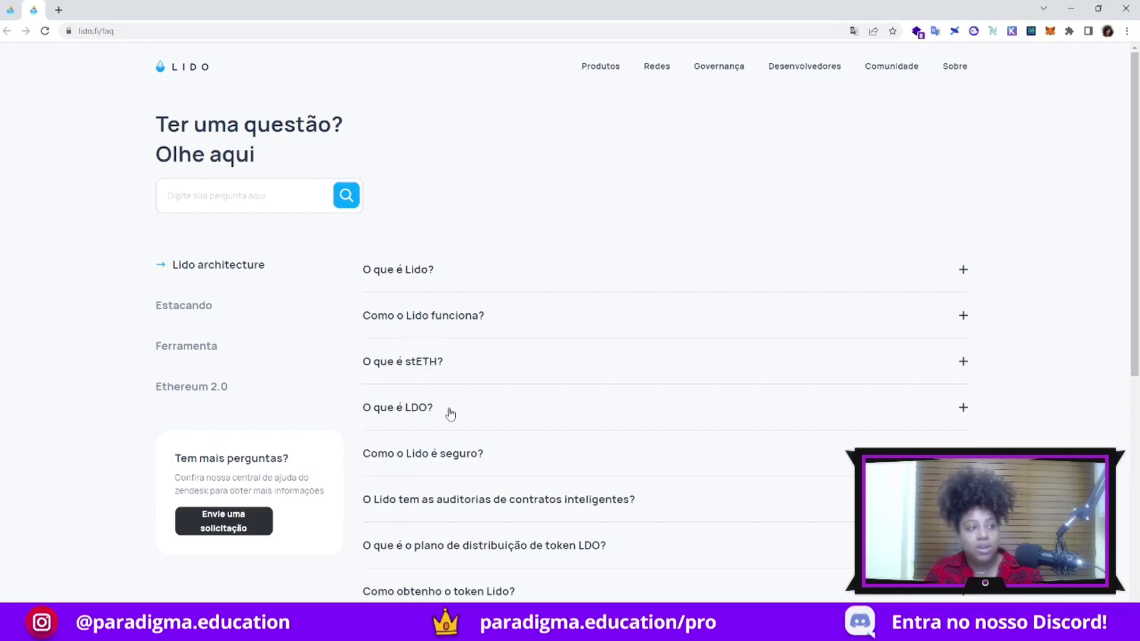
pyautogui.scroll(-2, 466, 326)
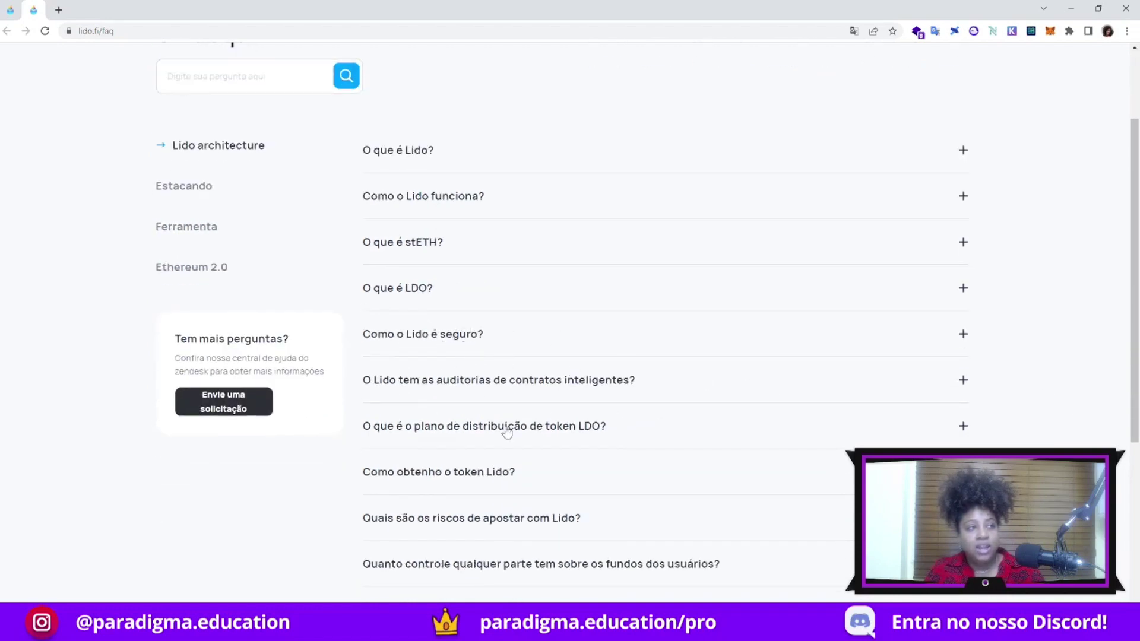
pyautogui.scroll(-1, 1000, 434)
pyautogui.scroll(-1, 1000, 433)
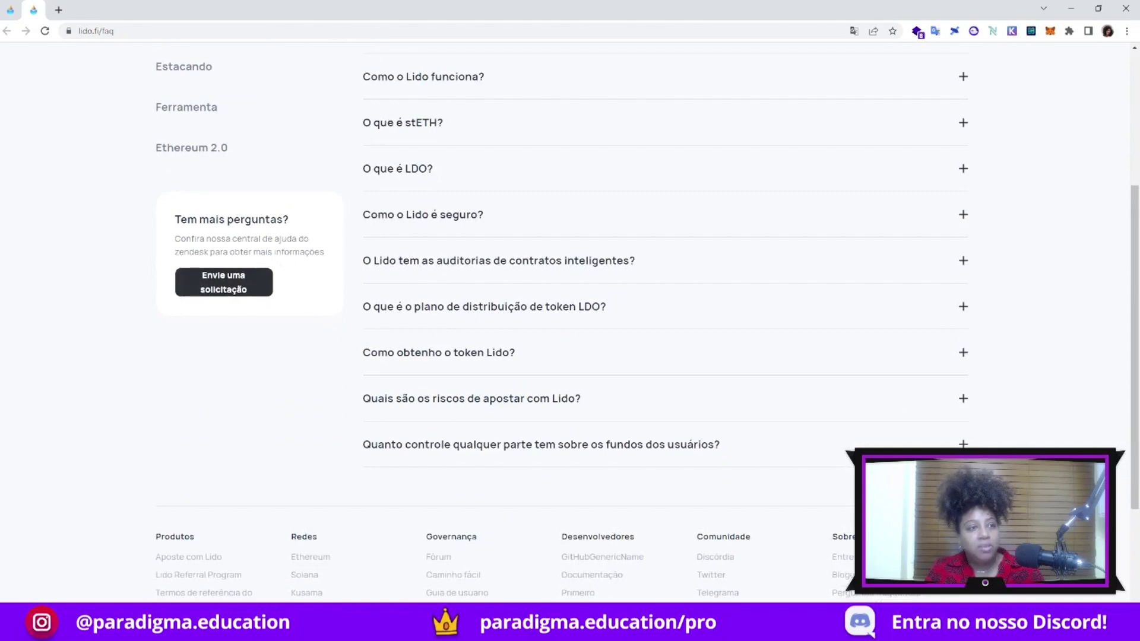
pyautogui.scroll(4, 448, 460)
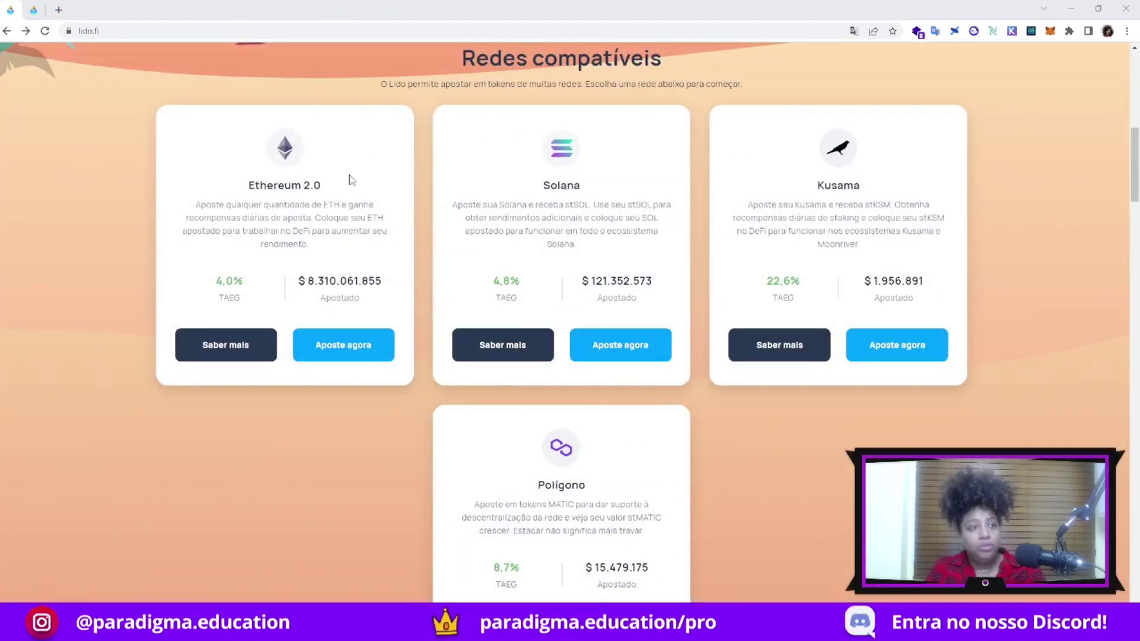
# Compare TAEG rates (4,0%, 4,8%, 22,6%, 8,7%), then open the Ethereum 2.0 page
pyautogui.moveTo(222, 282); pyautogui.dragTo(243, 282)
pyautogui.moveTo(493, 283); pyautogui.dragTo(513, 283)
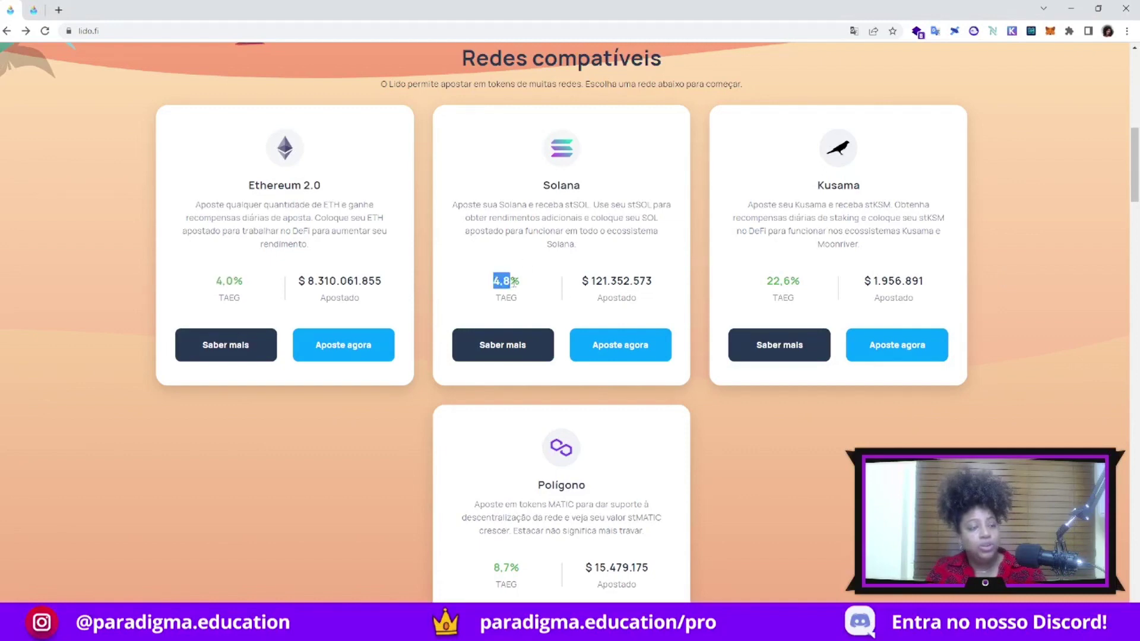
pyautogui.moveTo(765, 283); pyautogui.dragTo(801, 283)
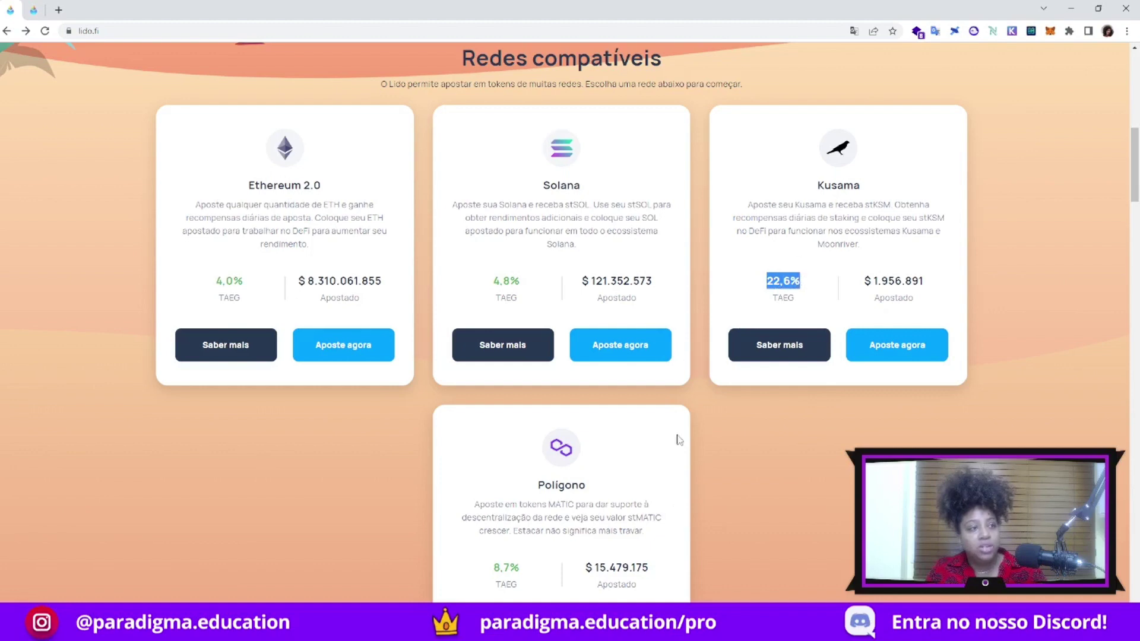
pyautogui.moveTo(495, 570); pyautogui.dragTo(520, 569)
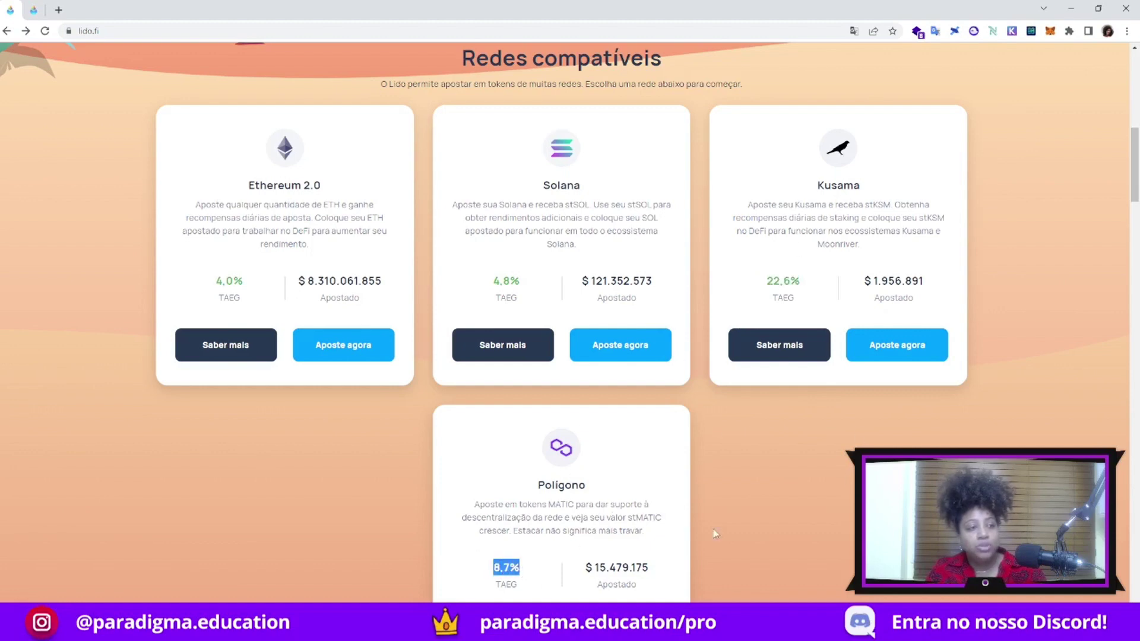
pyautogui.click(501, 568)
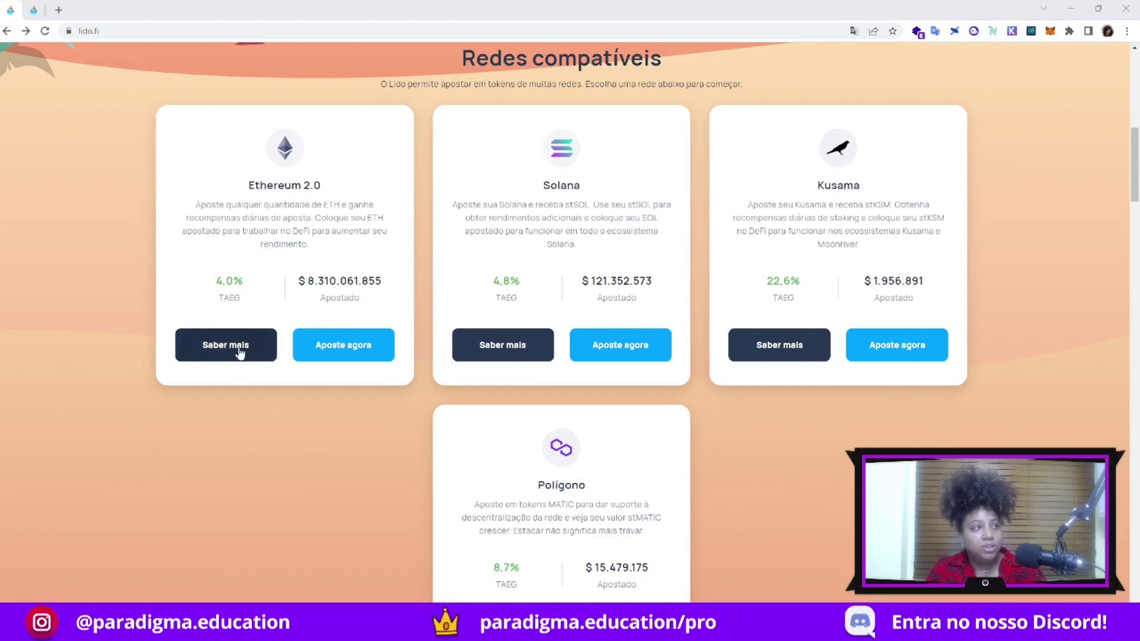
pyautogui.click(220, 349)
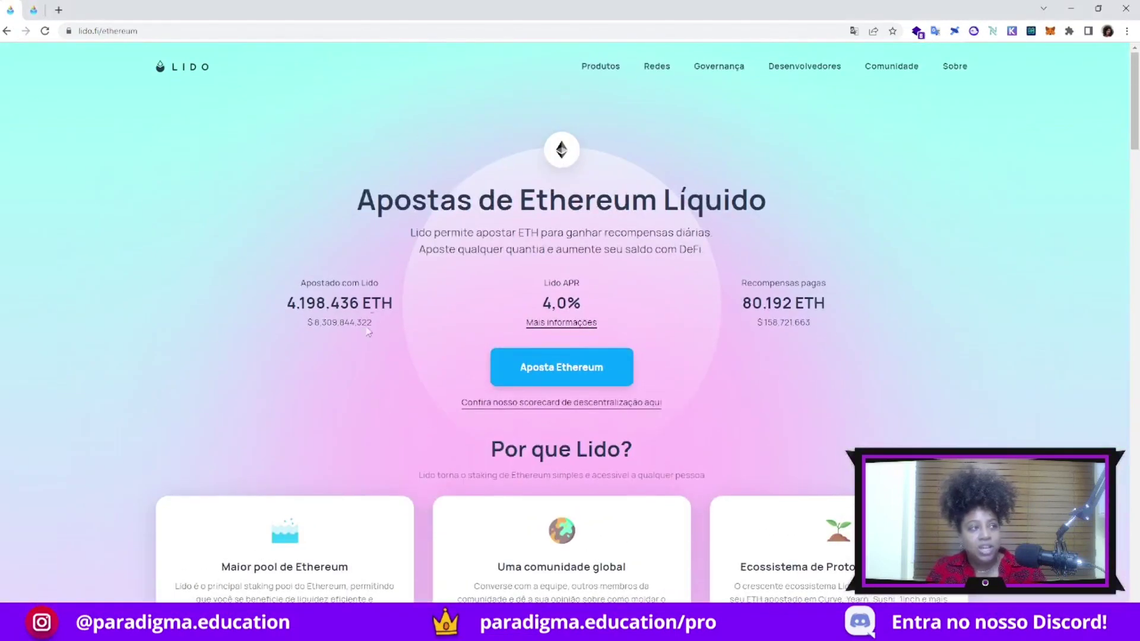
# Highlight the 4.198.436 ETH staked and its dollar value, then move down to the rewards chart
pyautogui.moveTo(286, 303); pyautogui.dragTo(391, 318)
pyautogui.moveTo(312, 322); pyautogui.dragTo(338, 323)
pyautogui.scroll(-7, 1020, 422)
pyautogui.scroll(-2, 1028, 424)
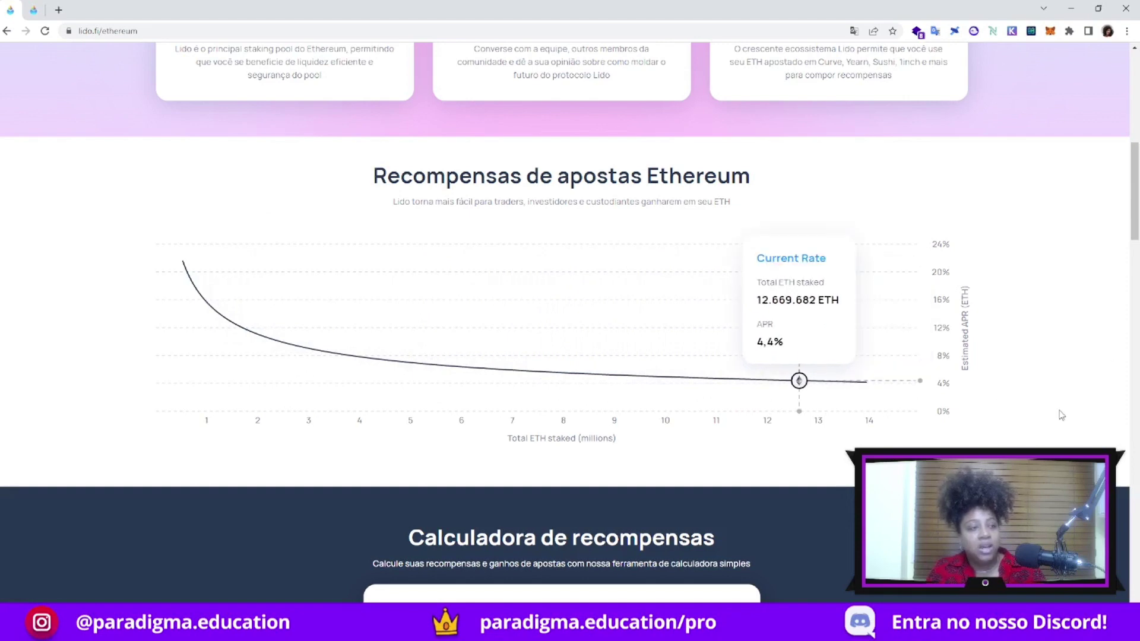
pyautogui.scroll(-7, 1051, 405)
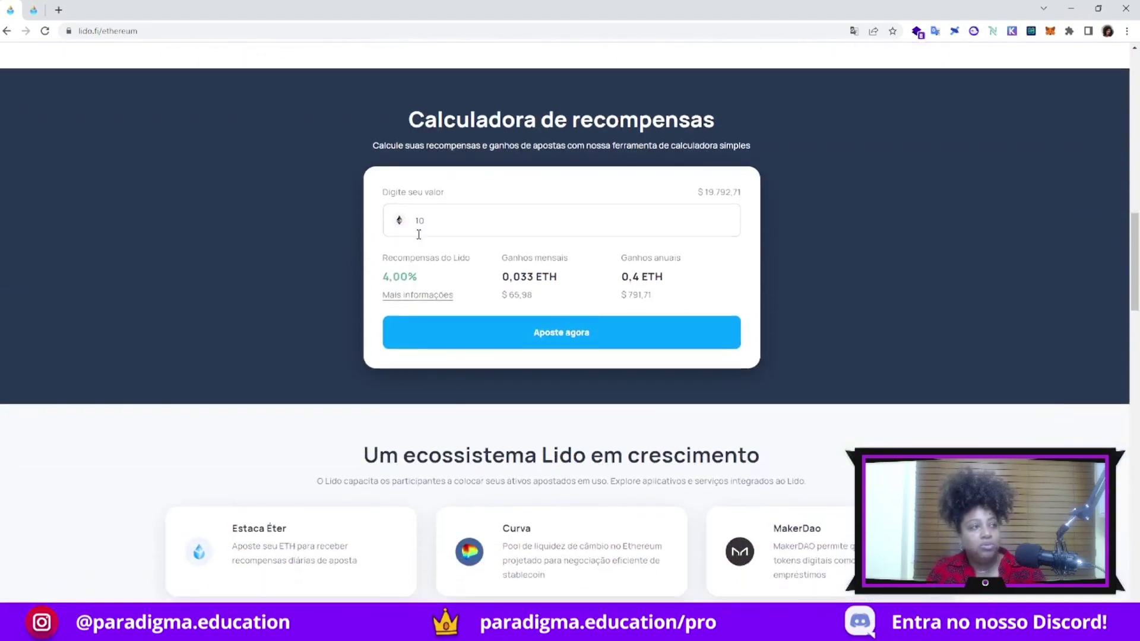
# Change the calculator amount from 10 to 100 ETH and review the monthly and annual earnings
pyautogui.doubleClick(435, 223)
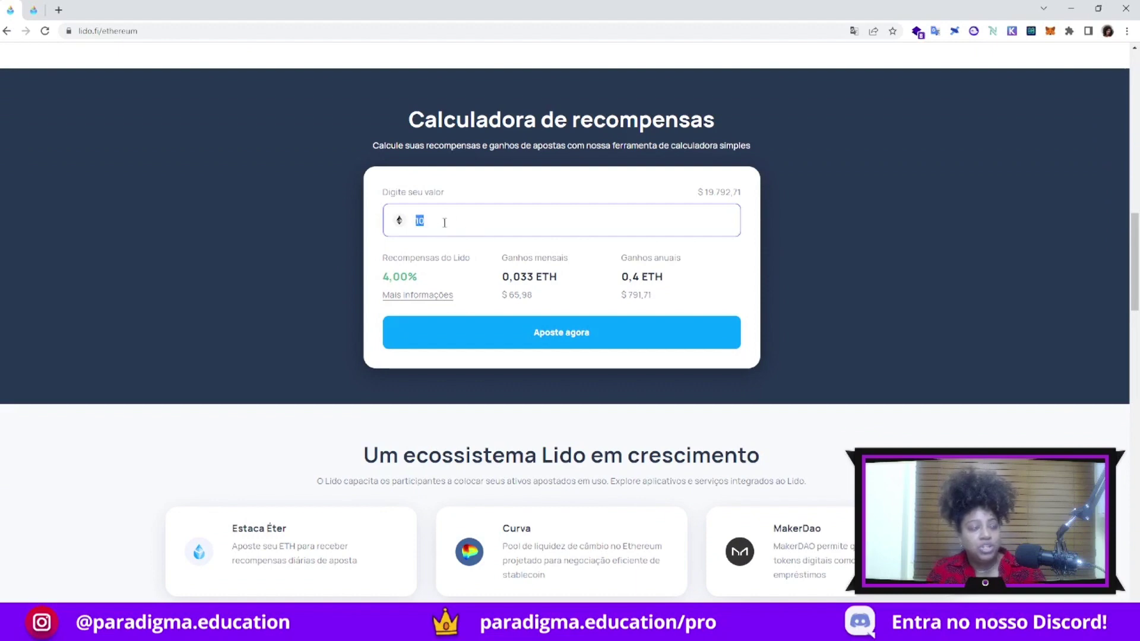
pyautogui.click(437, 221)
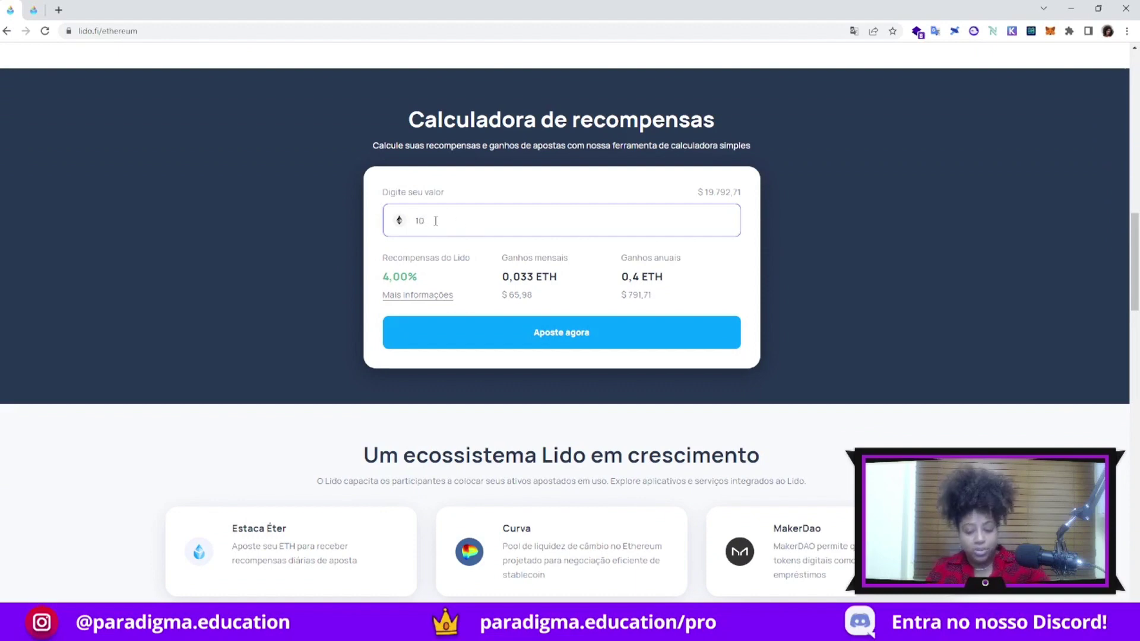
pyautogui.write('0')
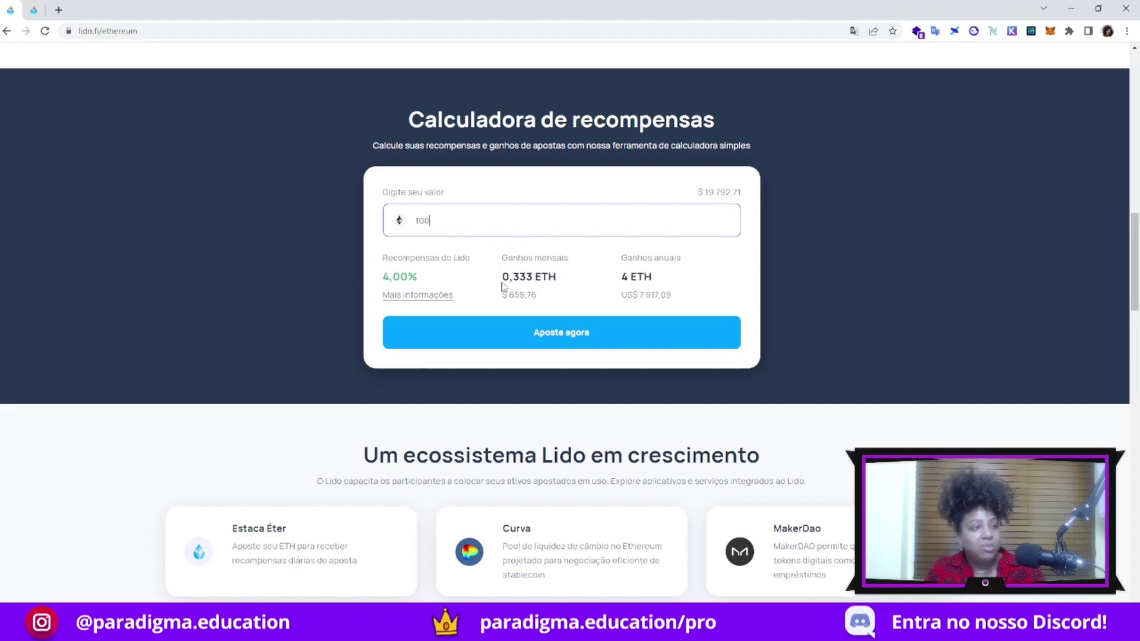
pyautogui.moveTo(513, 278); pyautogui.dragTo(538, 295)
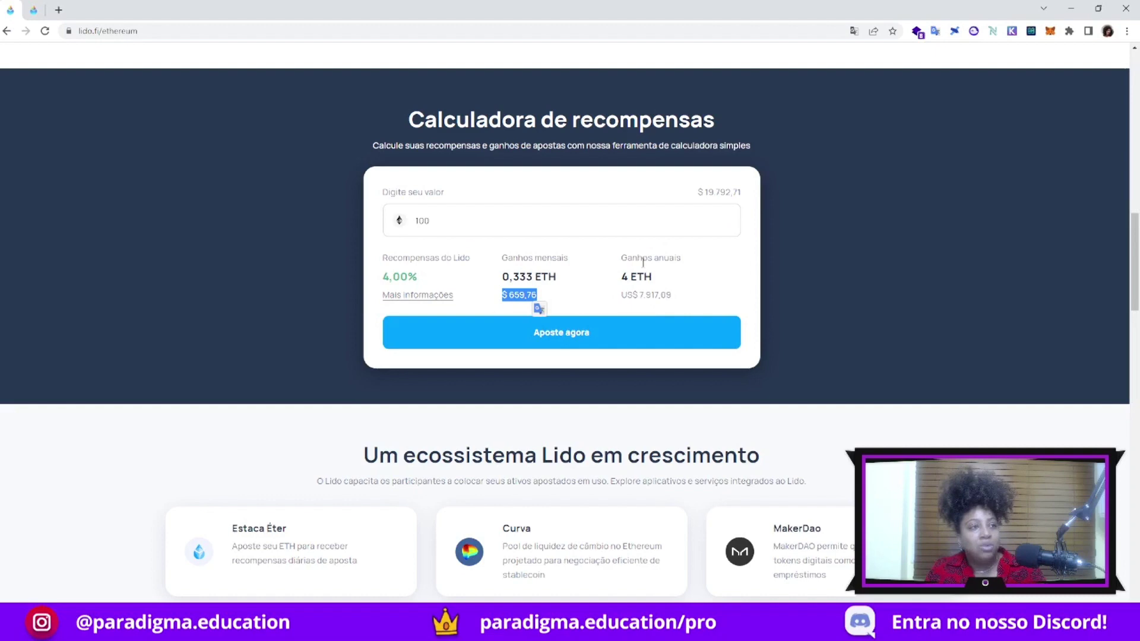
pyautogui.moveTo(624, 280); pyautogui.dragTo(544, 292)
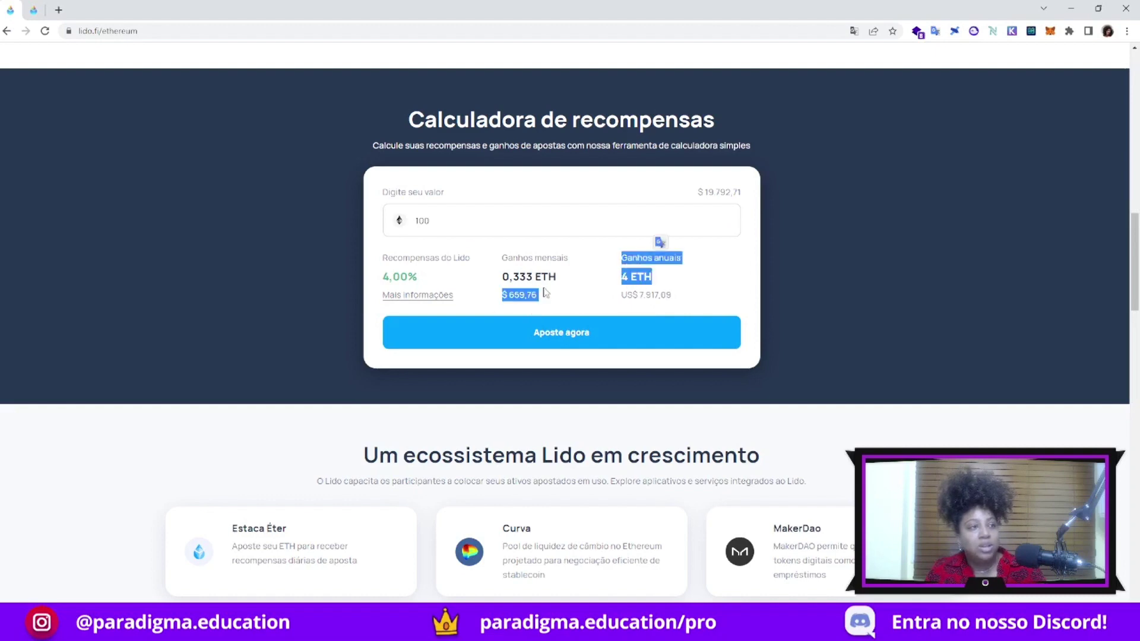
pyautogui.click(393, 274)
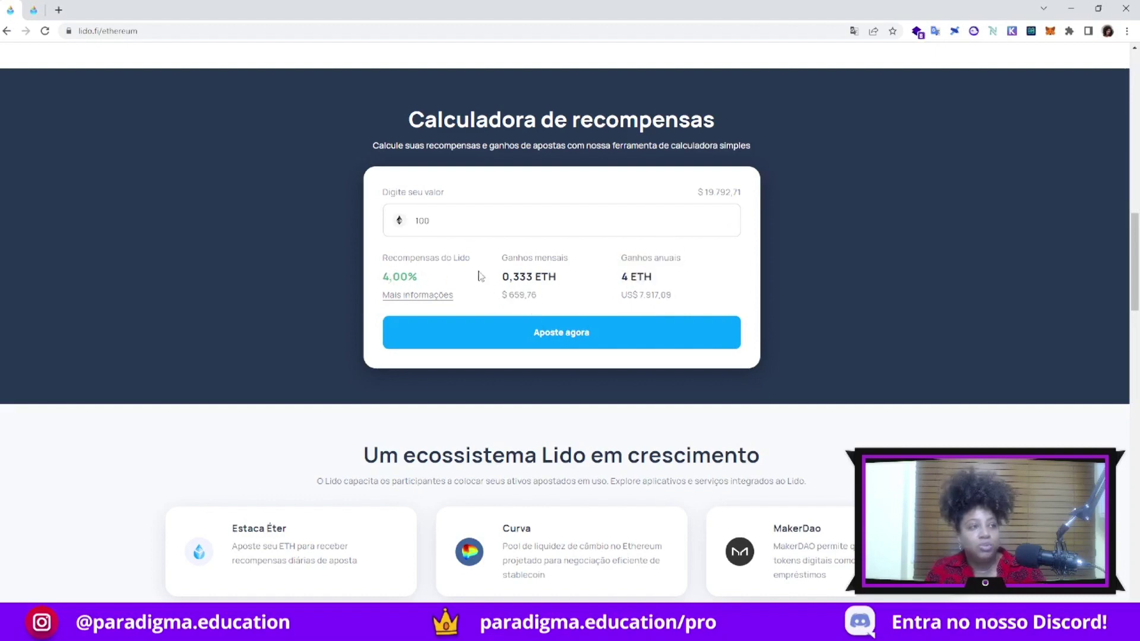
pyautogui.scroll(-6, 997, 374)
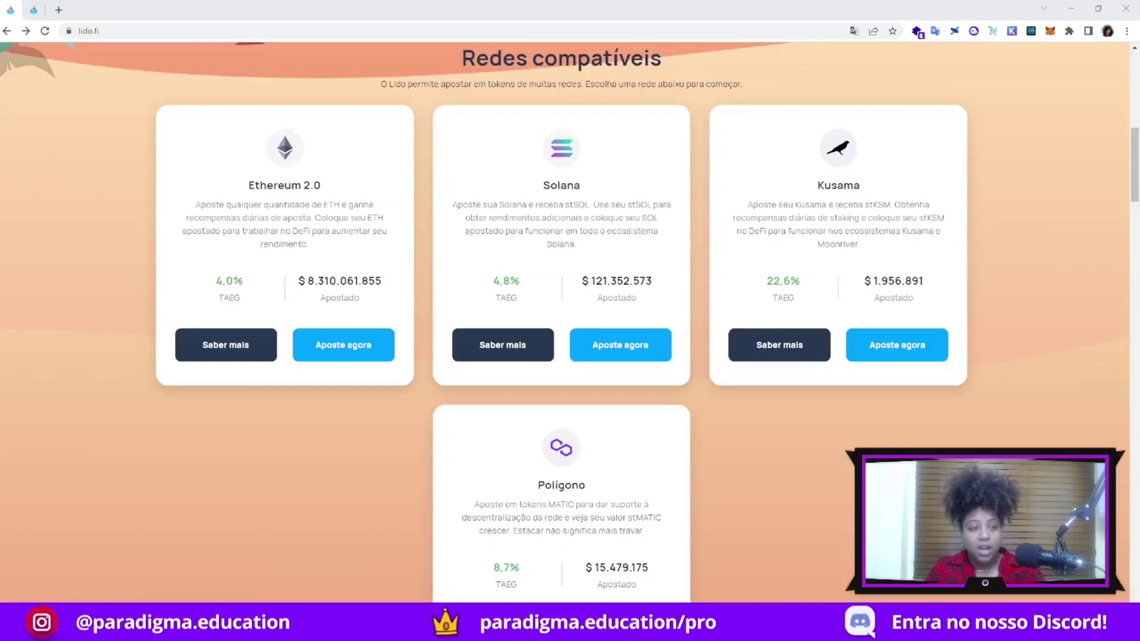
# Open the Solana page, note the SOL staked dollar value, and launch the full liquidity pool list
pyautogui.click(506, 354)
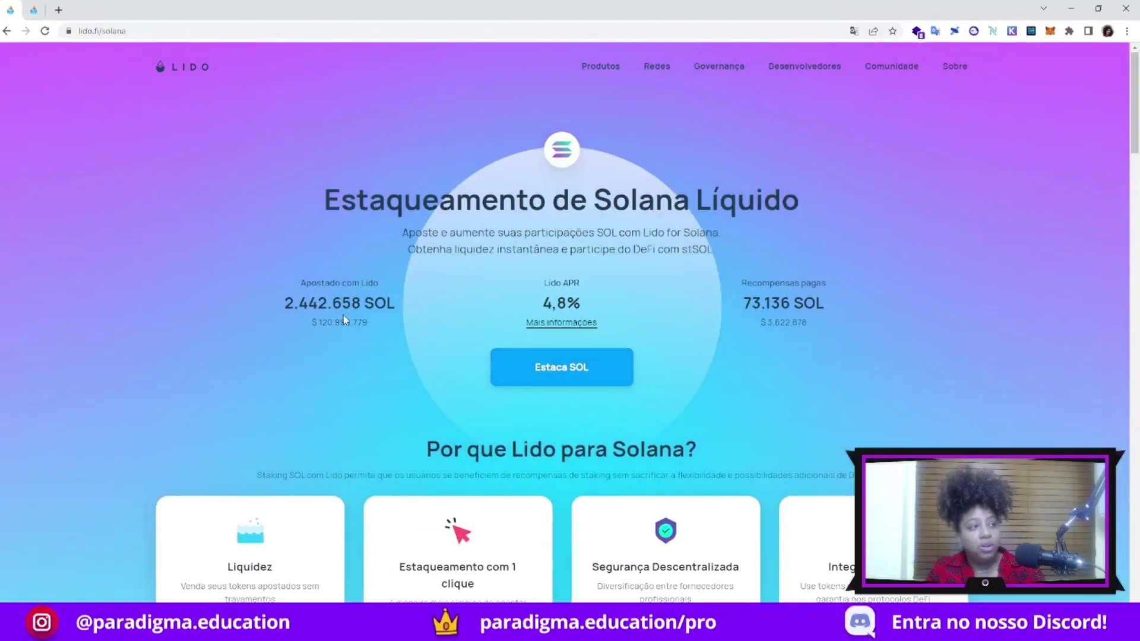
pyautogui.moveTo(320, 324); pyautogui.dragTo(342, 324)
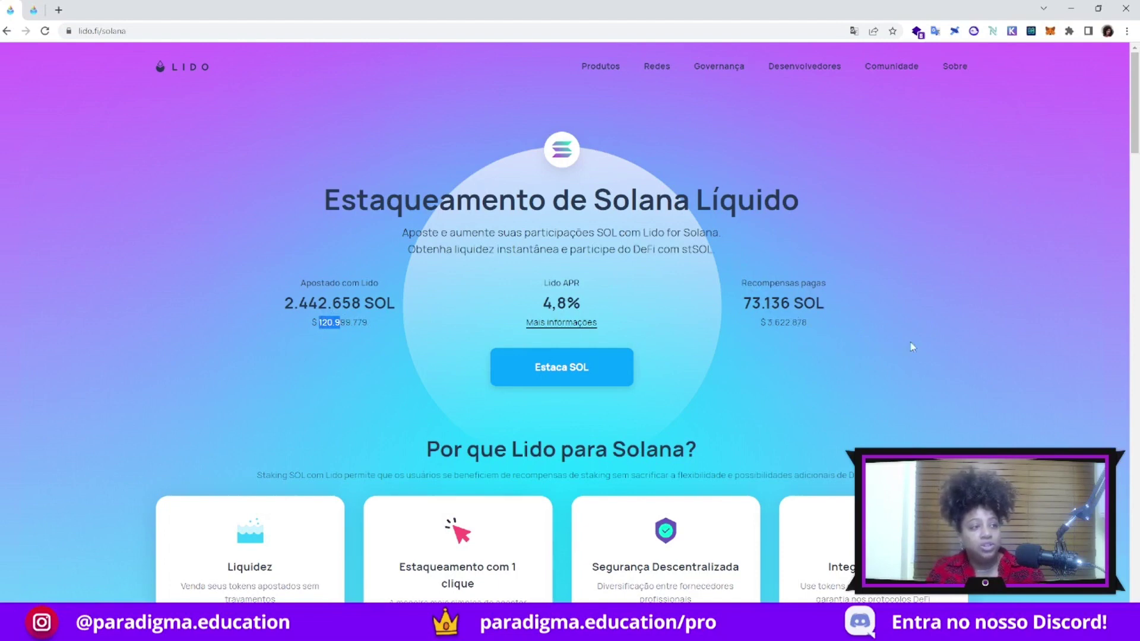
pyautogui.scroll(-9, 1011, 375)
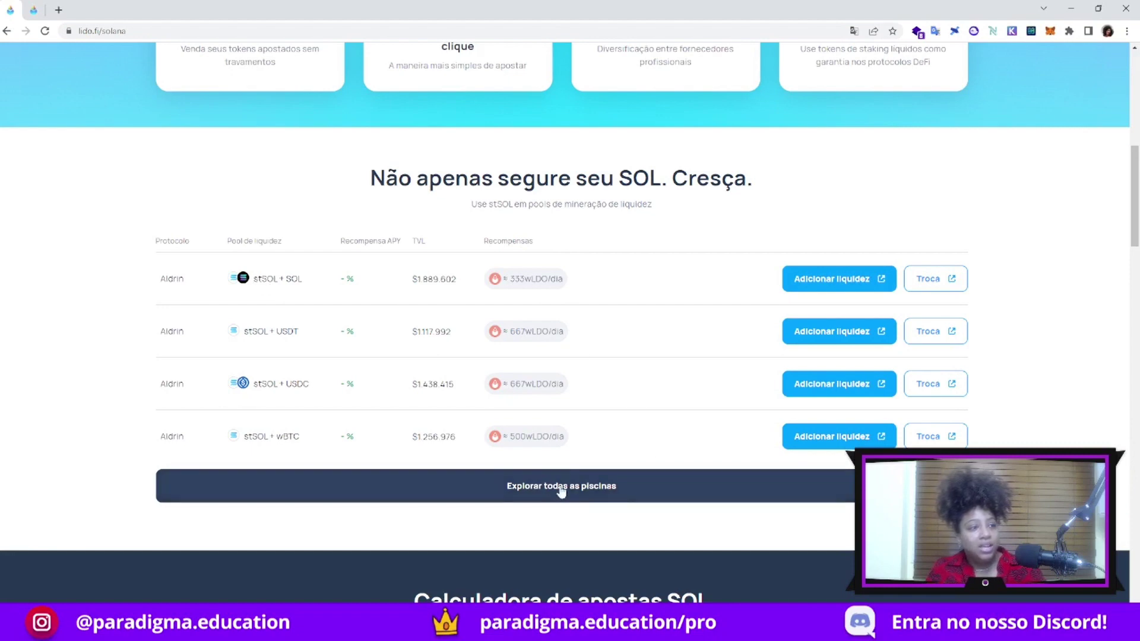
pyautogui.scroll(-1, 562, 490)
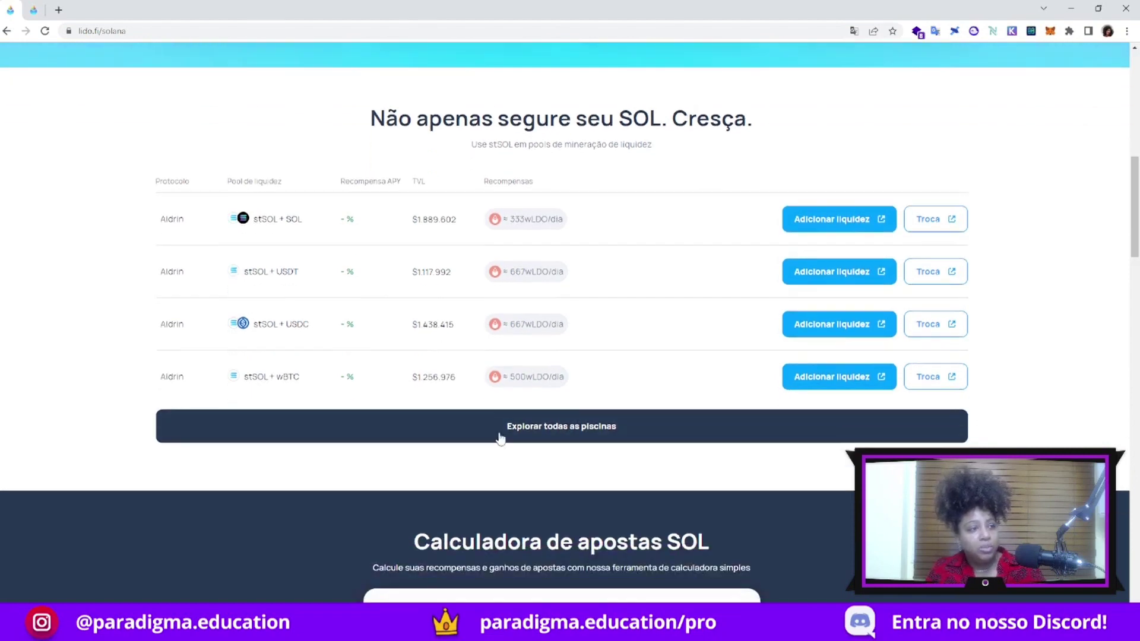
pyautogui.click(553, 430)
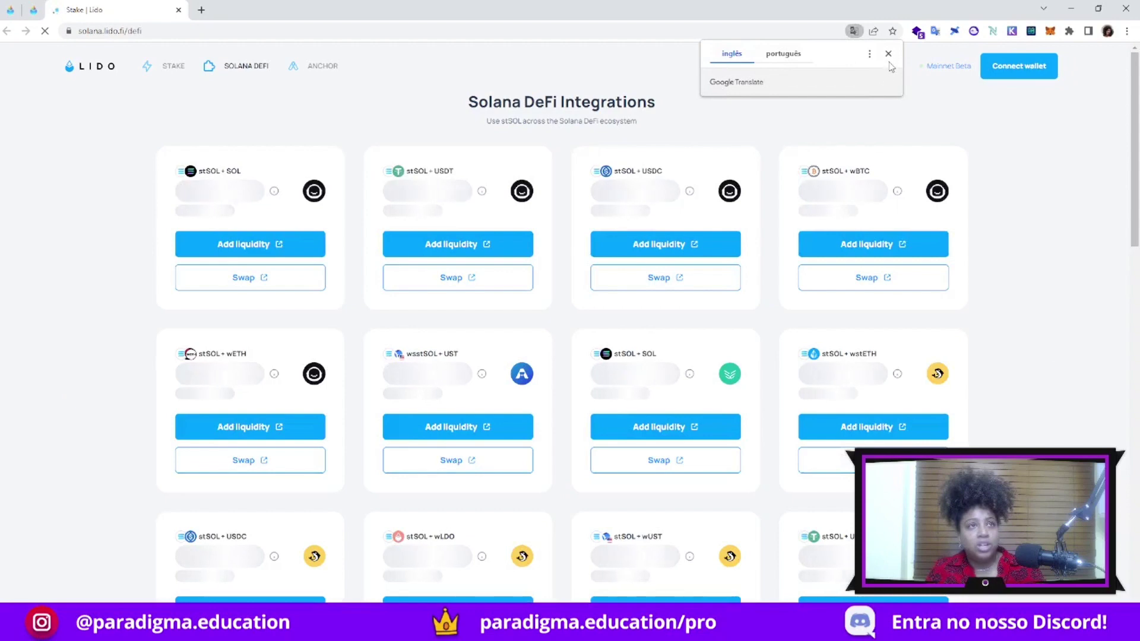
# Dismiss the translation offer and review the stSOL DeFi integration cards down to the footer
pyautogui.click(888, 53)
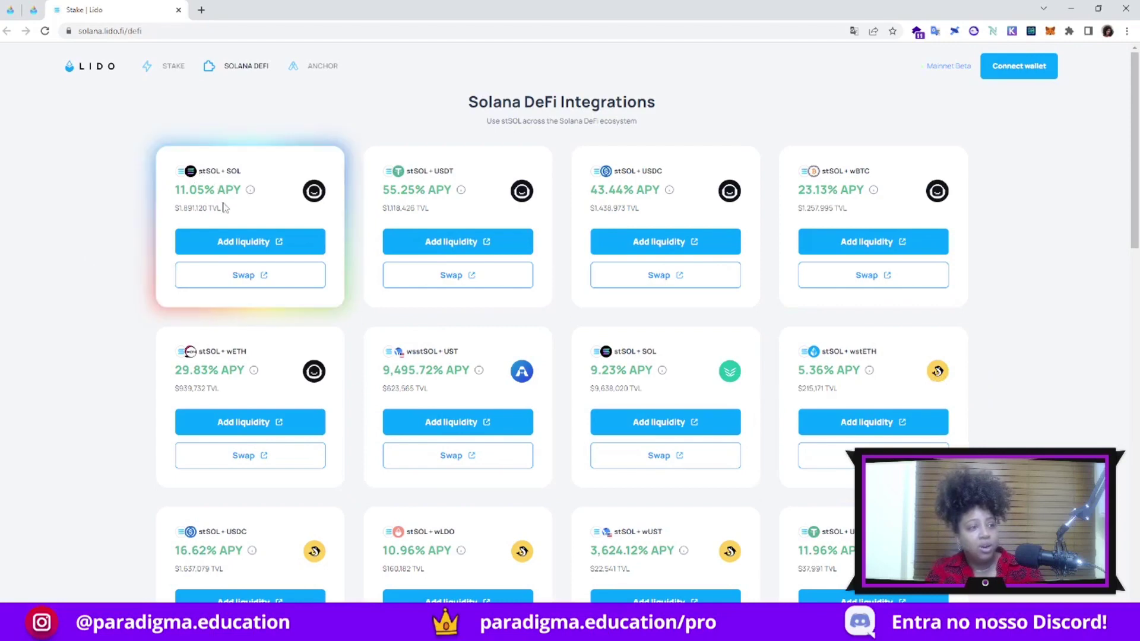
pyautogui.scroll(-5, 217, 293)
pyautogui.scroll(5, 92, 300)
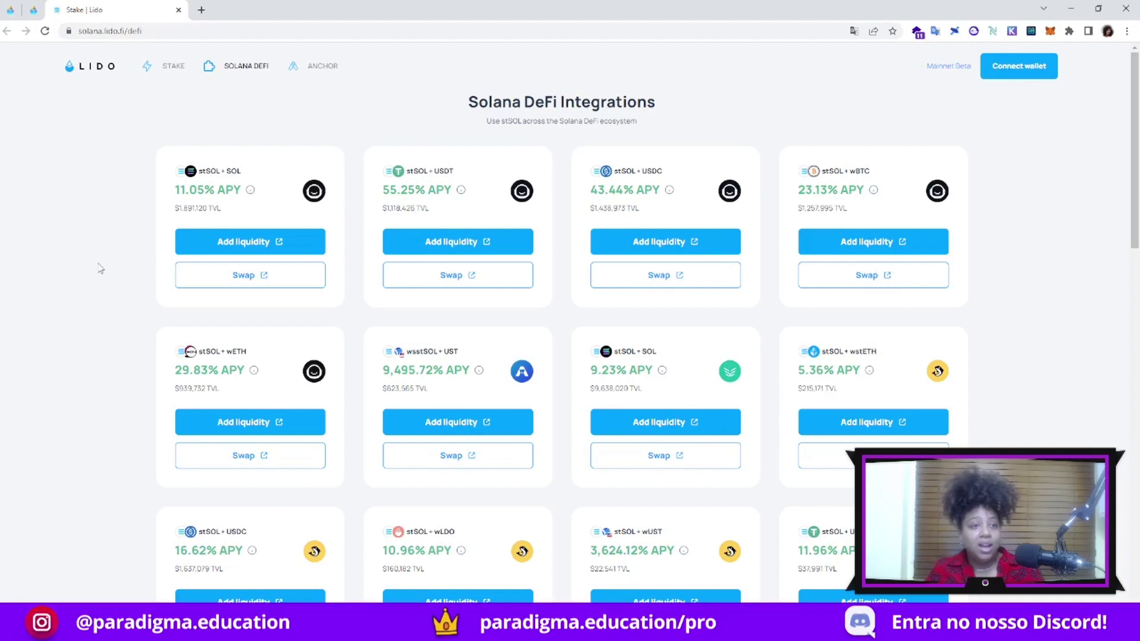
pyautogui.scroll(-7, 111, 327)
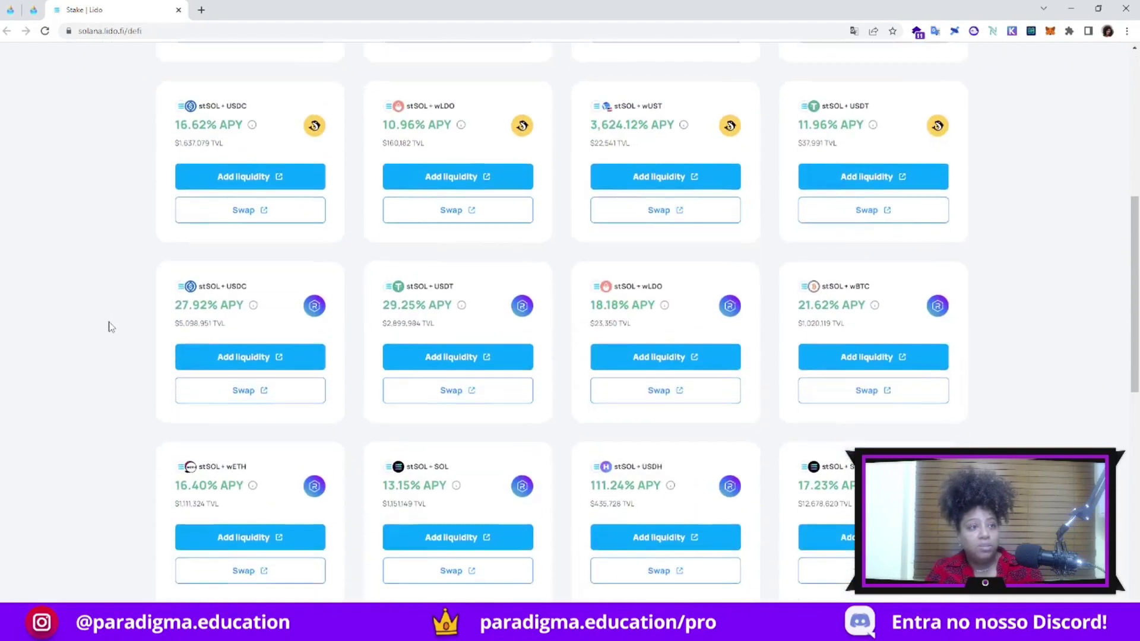
pyautogui.scroll(-10, 109, 326)
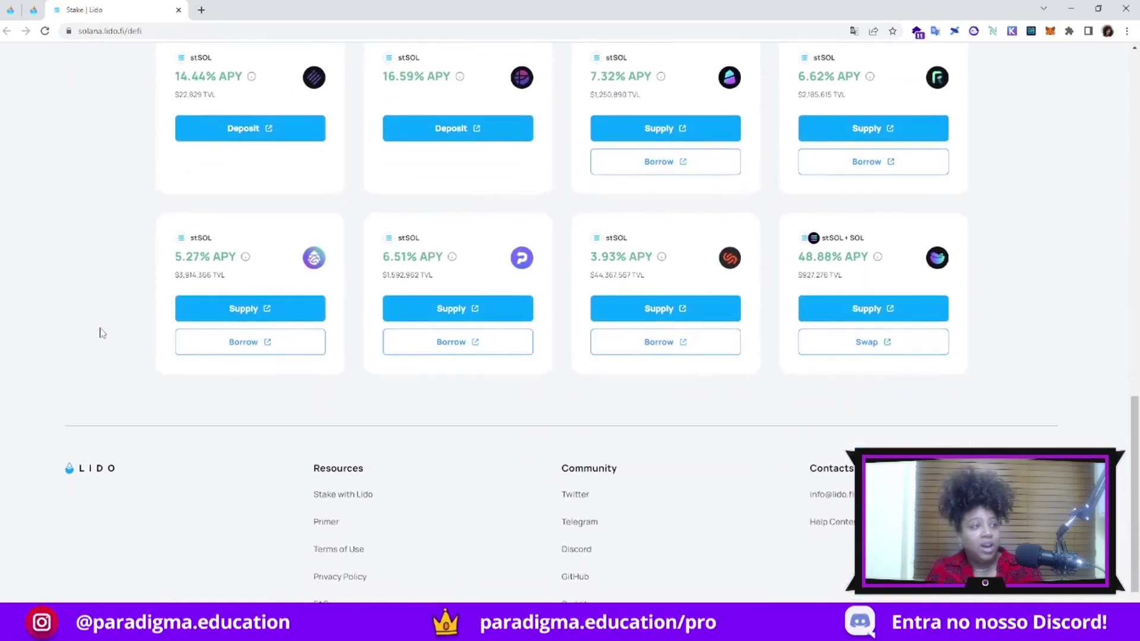
pyautogui.scroll(15, 103, 332)
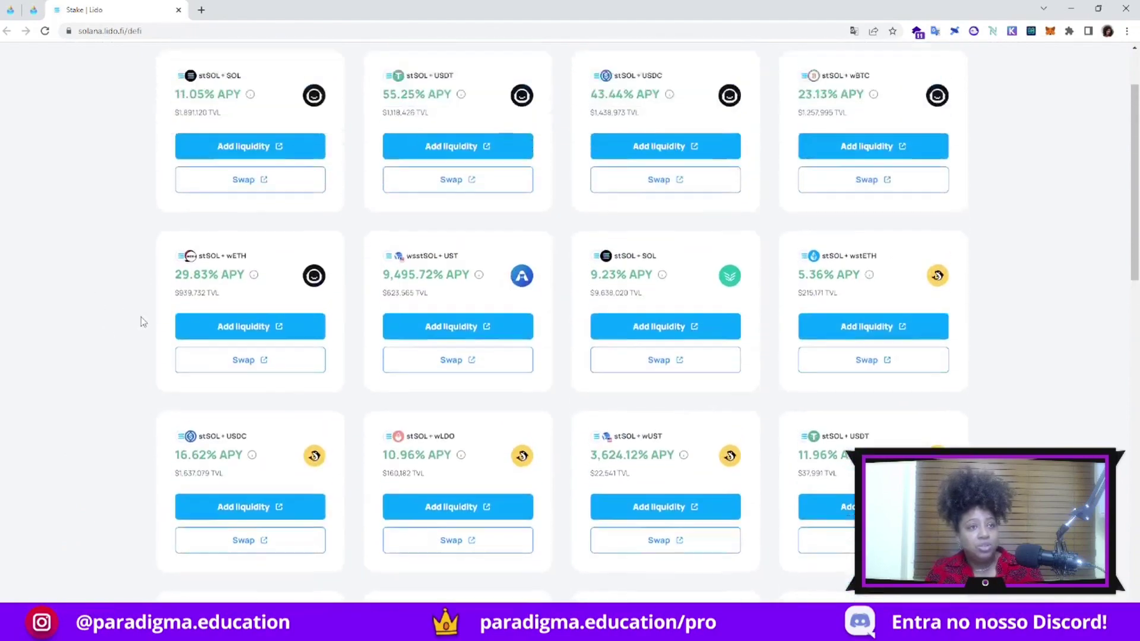
pyautogui.scroll(2, 142, 322)
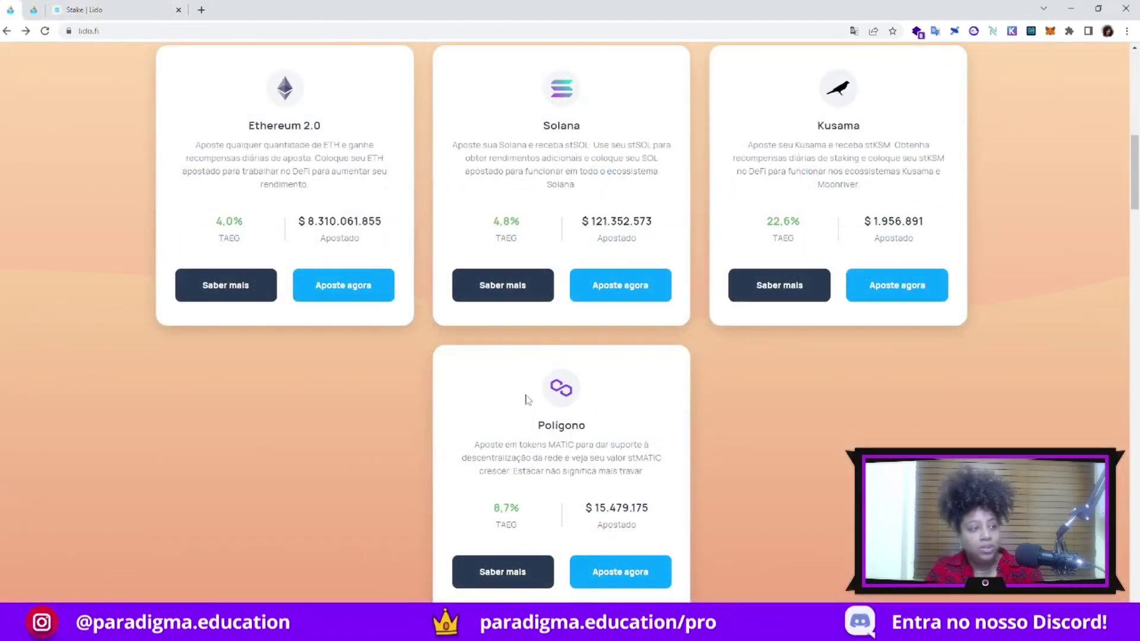
# Open the Polygon page and review its MATIC calculator showing 10 MATIC earning 8,68% yearly
pyautogui.click(506, 575)
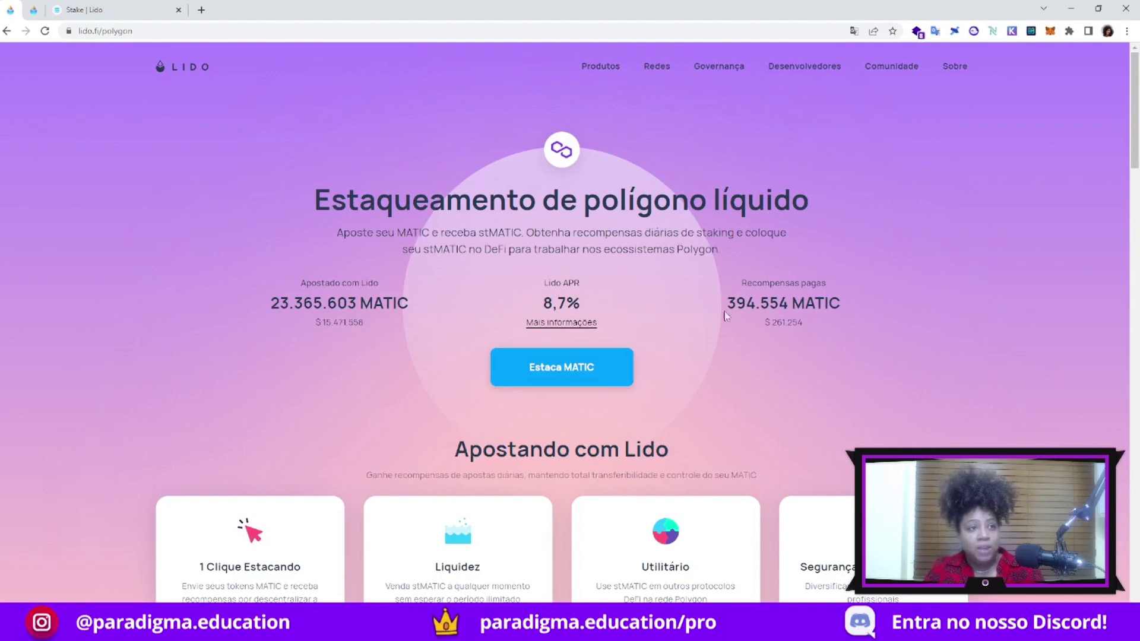
pyautogui.moveTo(771, 325); pyautogui.dragTo(803, 325)
pyautogui.scroll(-2, 970, 415)
pyautogui.scroll(-8, 971, 416)
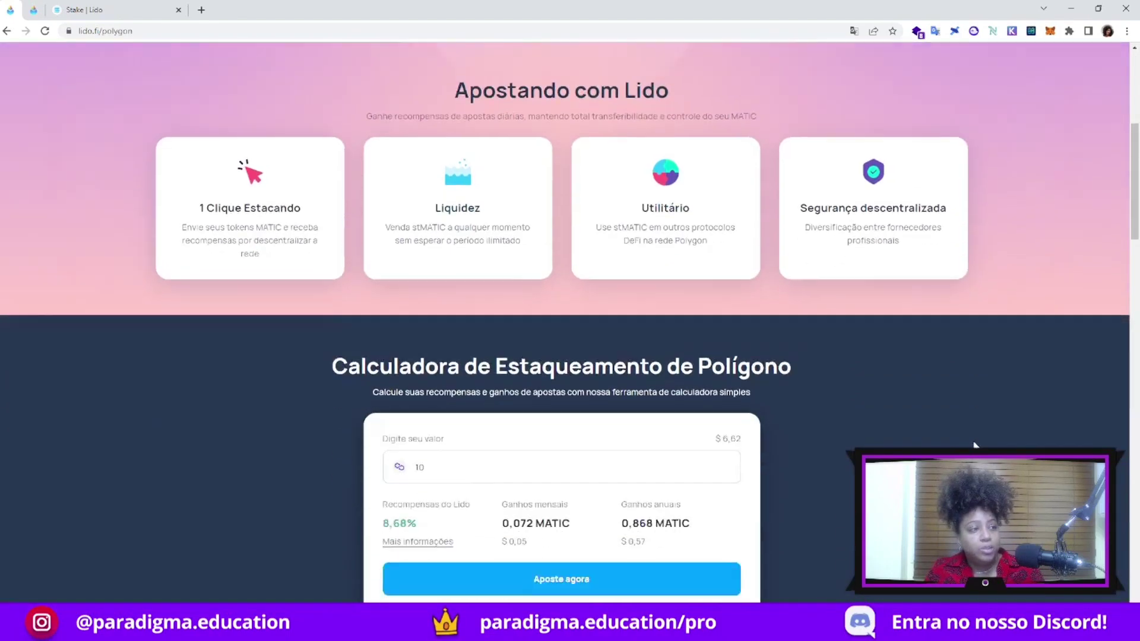
pyautogui.scroll(-3, 971, 442)
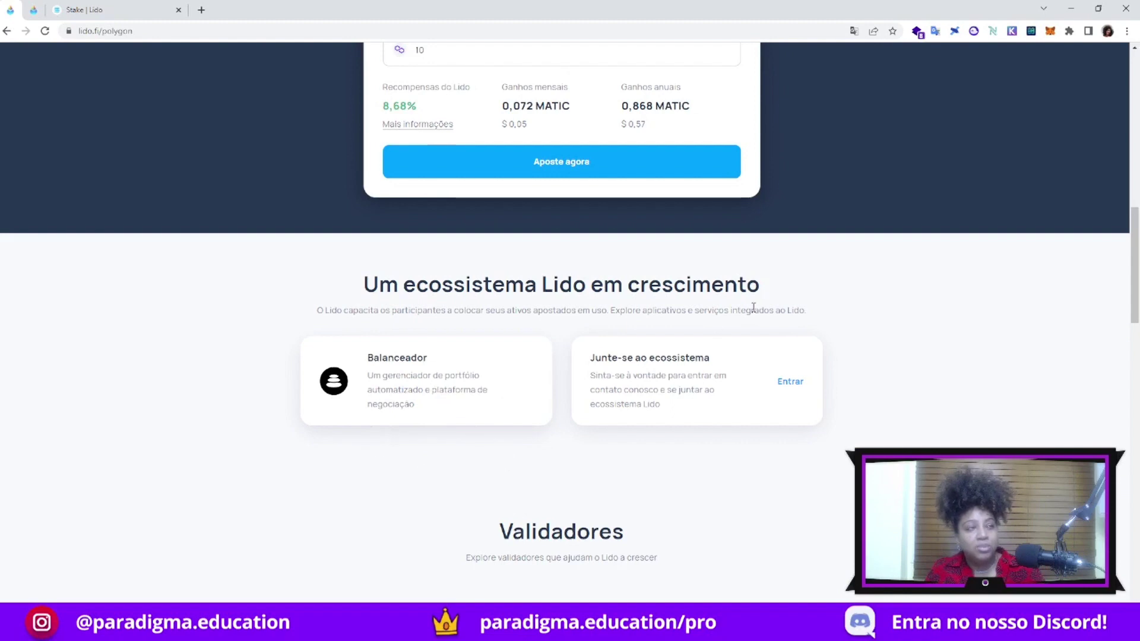
pyautogui.hotkey('shift', 'Tab')
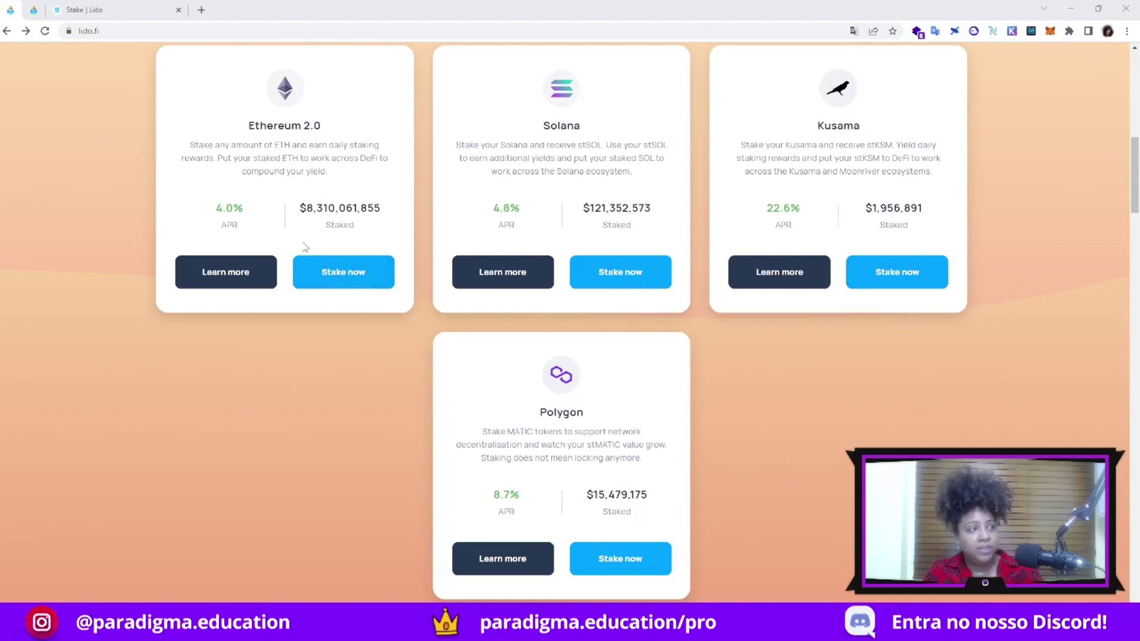
# Open the Stake Ether form, skip the 1inch offer, and connect a MetaMask wallet
pyautogui.click(333, 279)
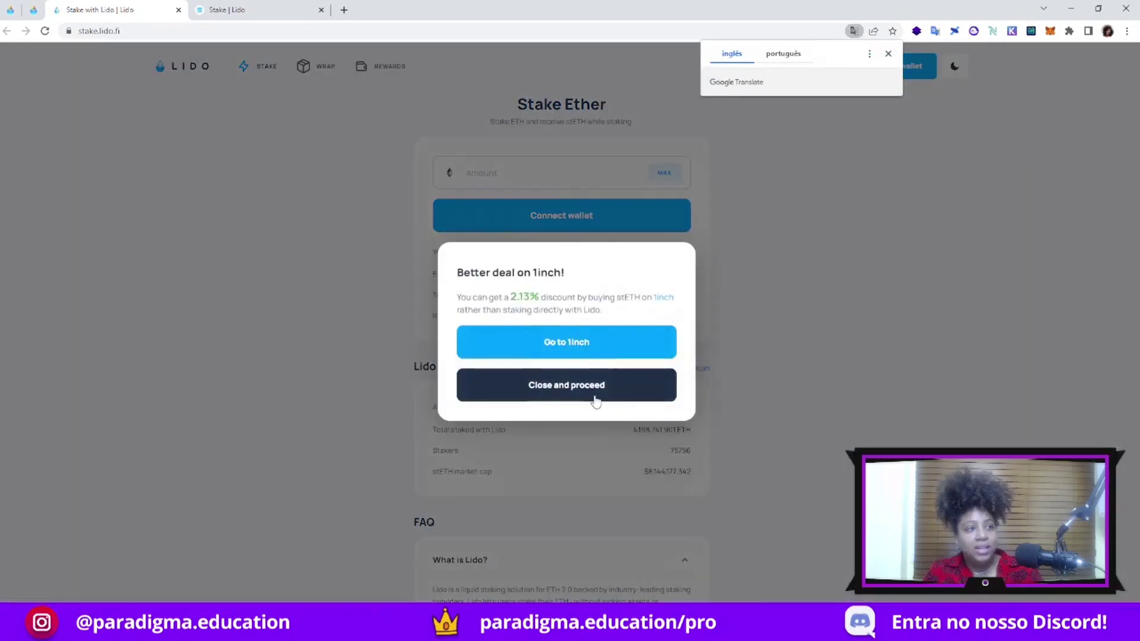
pyautogui.click(595, 401)
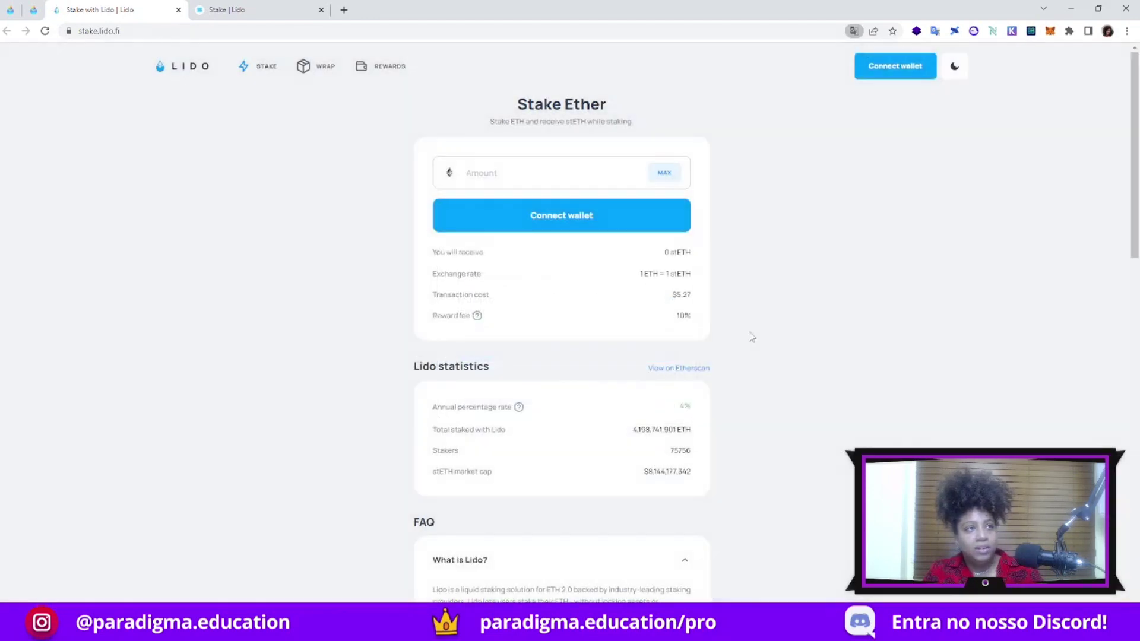
pyautogui.click(895, 70)
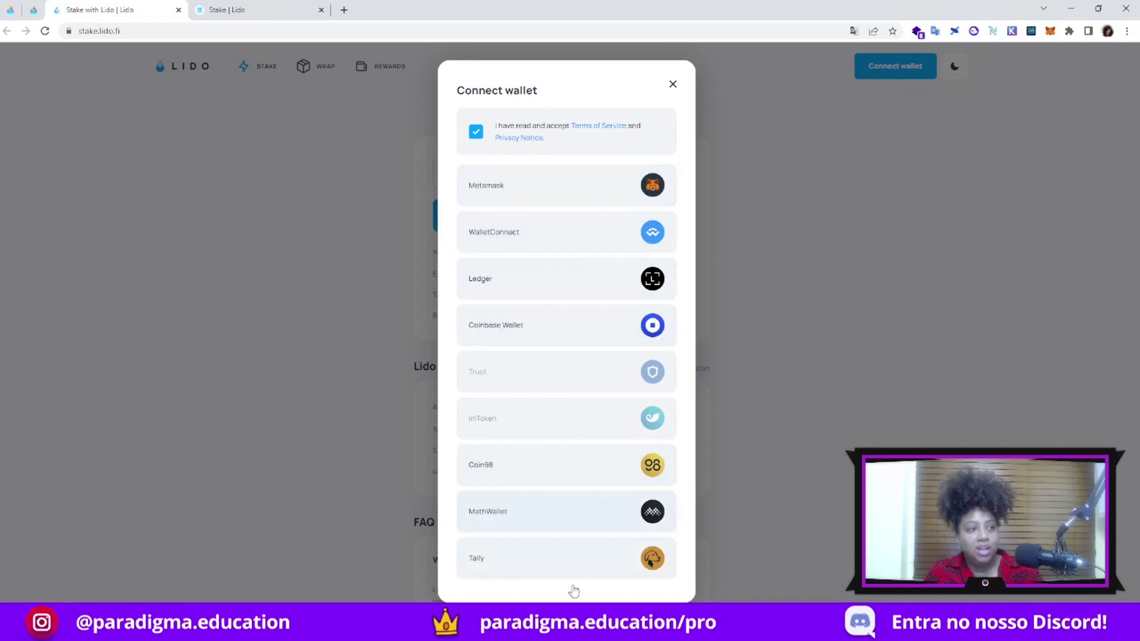
pyautogui.click(537, 186)
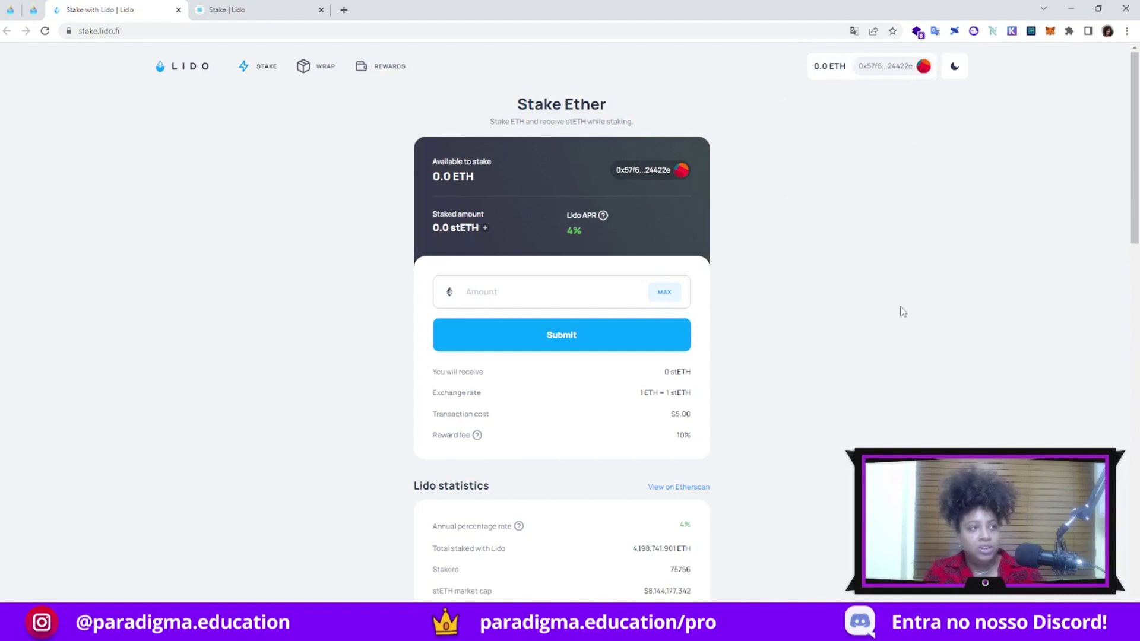
# Enter 10 ETH as the stake amount and check the $5.00 transaction cost
pyautogui.click(486, 292)
pyautogui.click(511, 289)
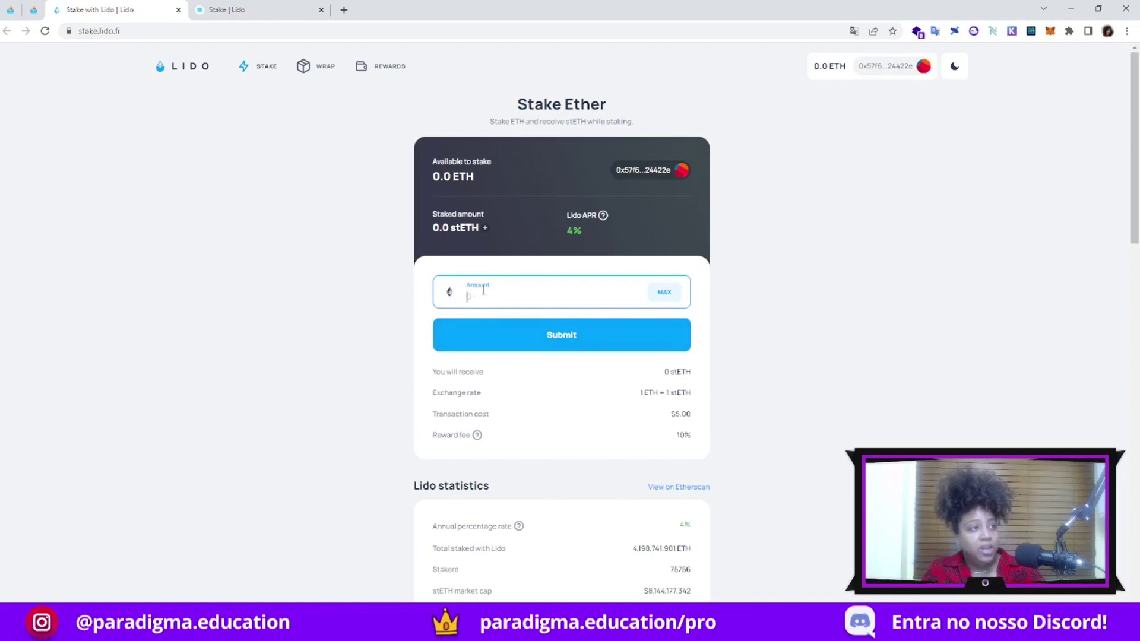
pyautogui.scroll(-1, 481, 291)
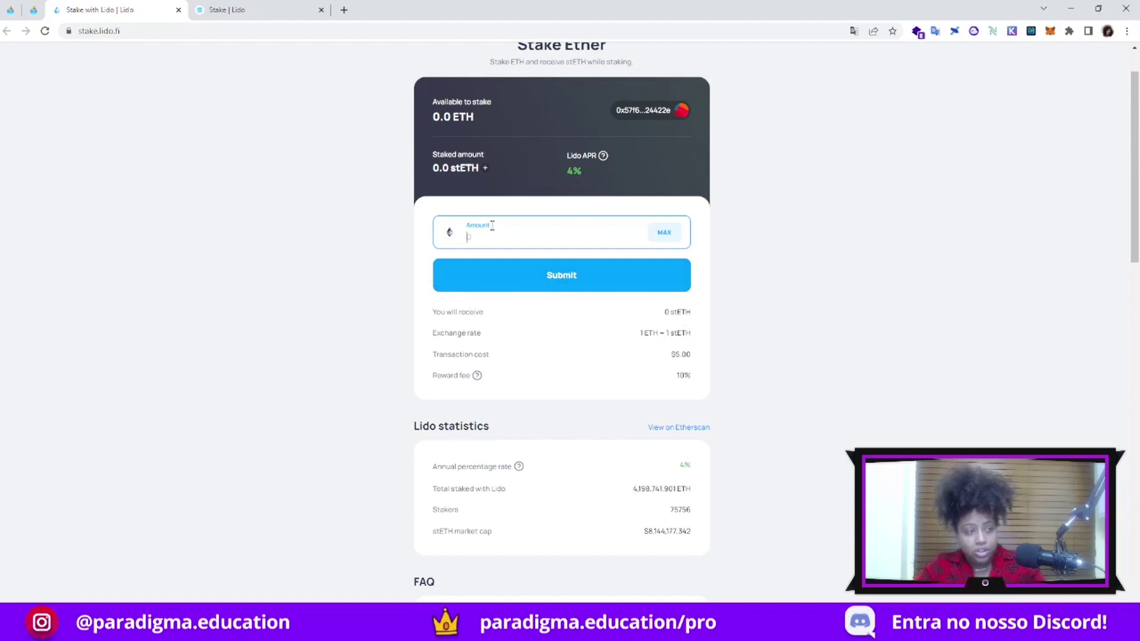
pyautogui.write('100')
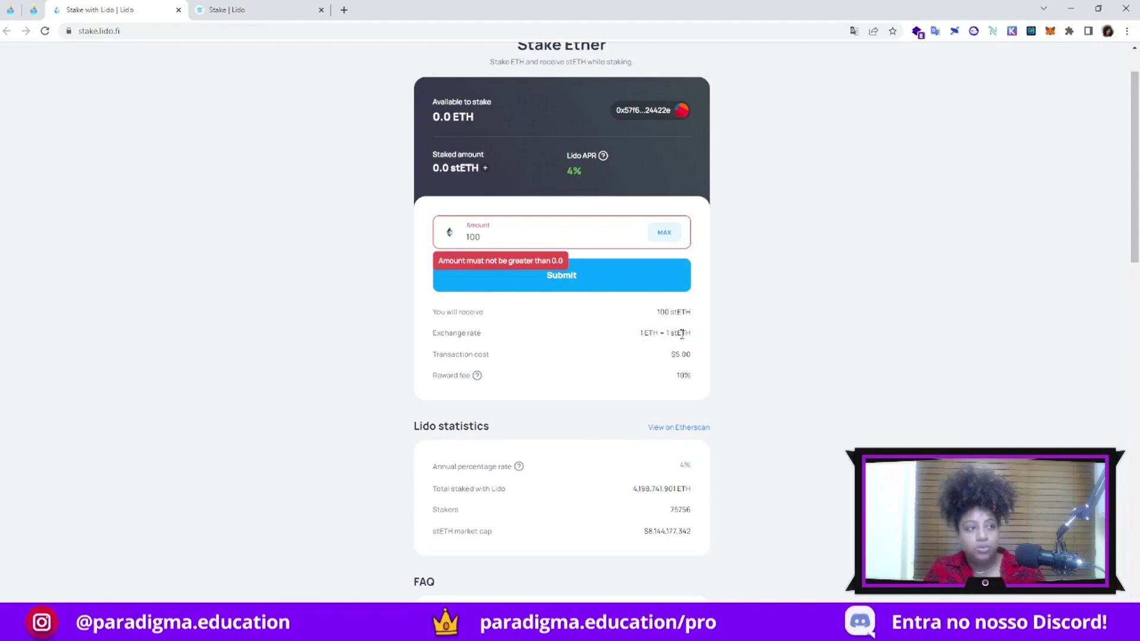
pyautogui.moveTo(434, 355); pyautogui.dragTo(692, 355)
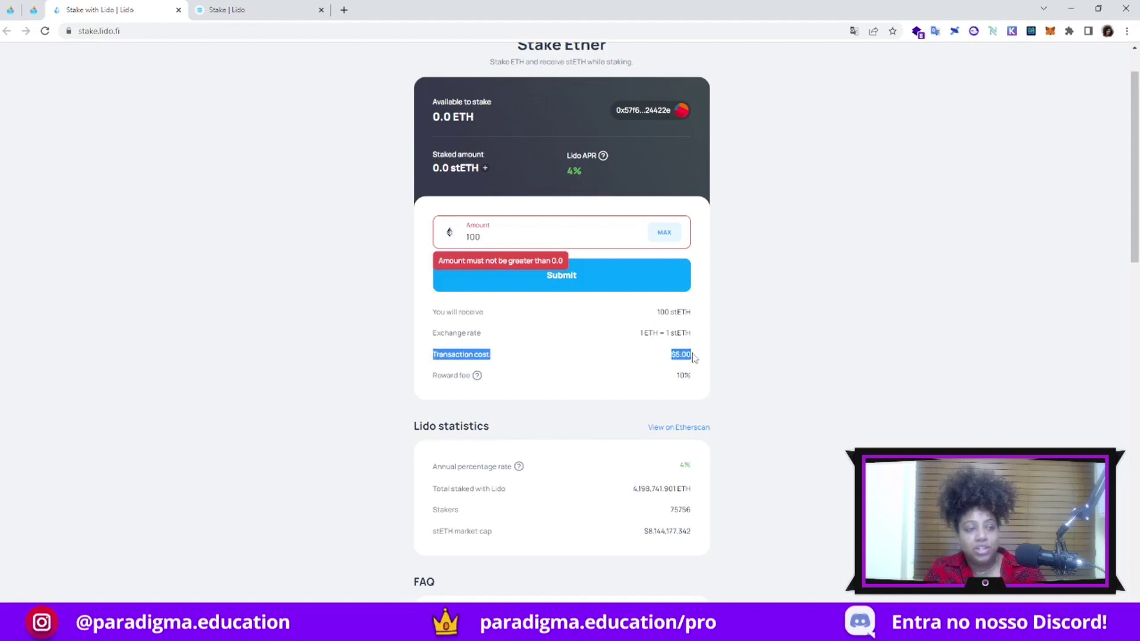
pyautogui.moveTo(693, 358); pyautogui.dragTo(693, 356)
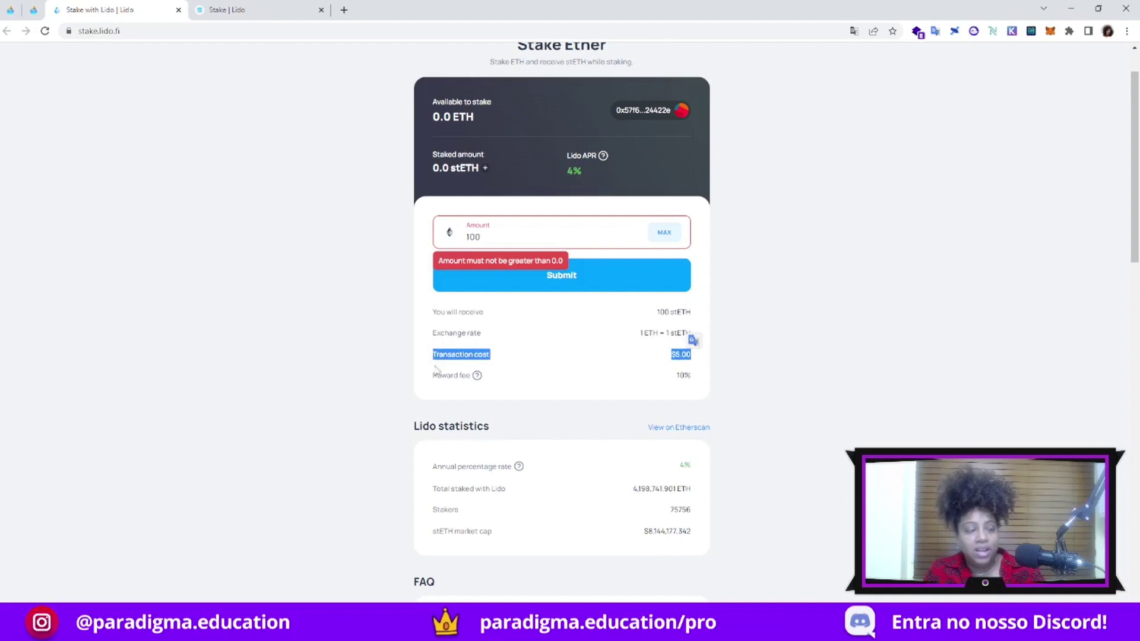
pyautogui.moveTo(477, 376)
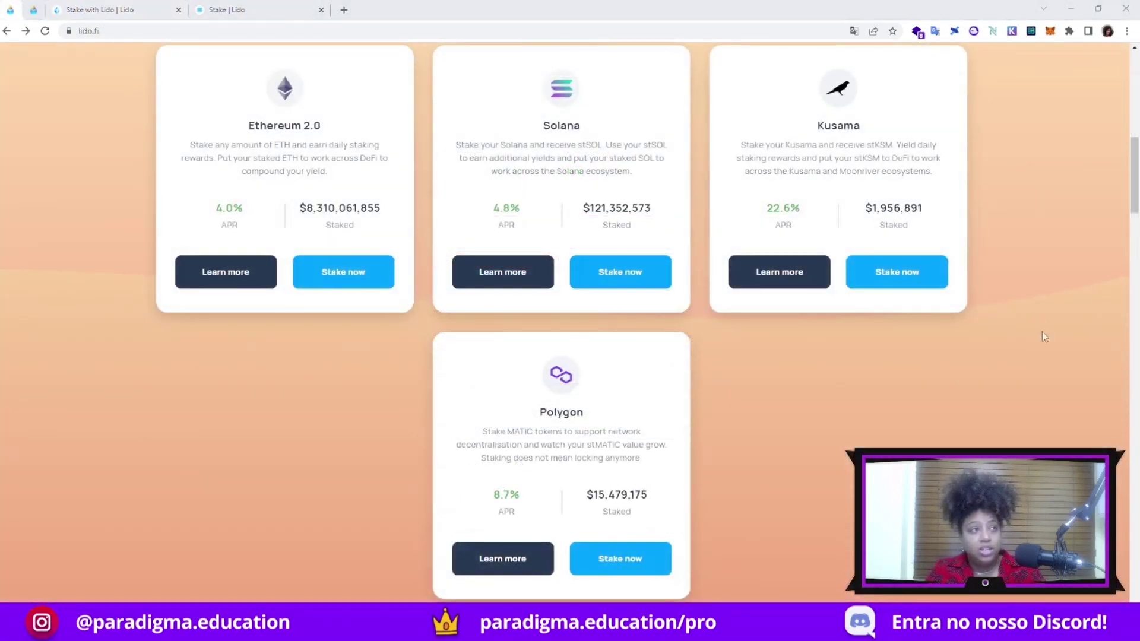
# Open Lido's Stake Solana page, accept the terms and choose Phantom as the wallet
pyautogui.click(619, 279)
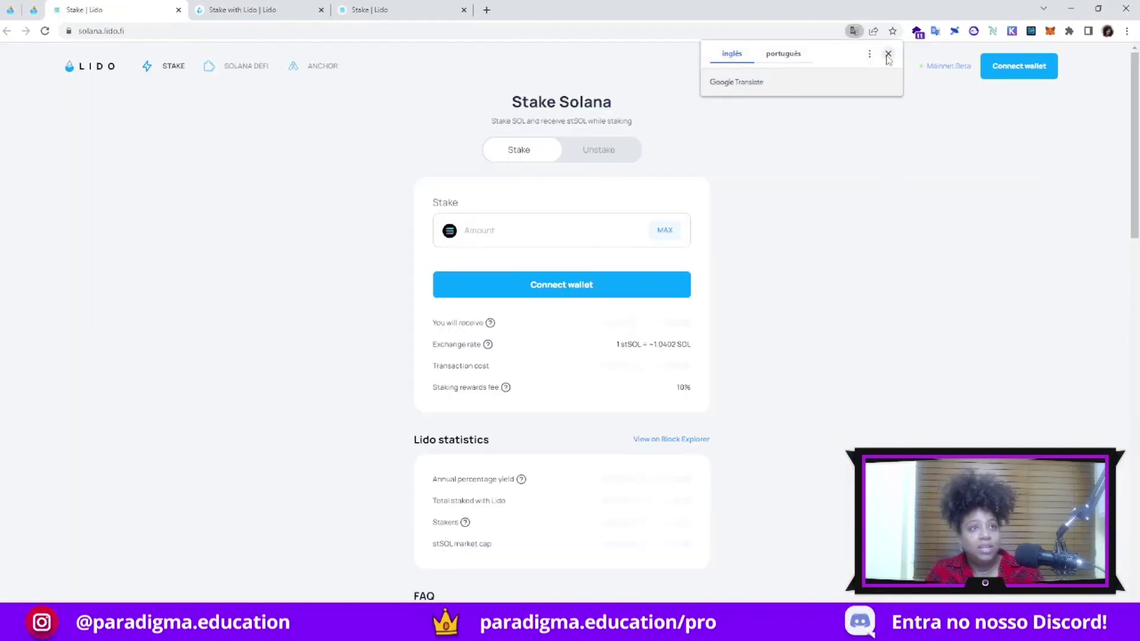
pyautogui.click(1019, 71)
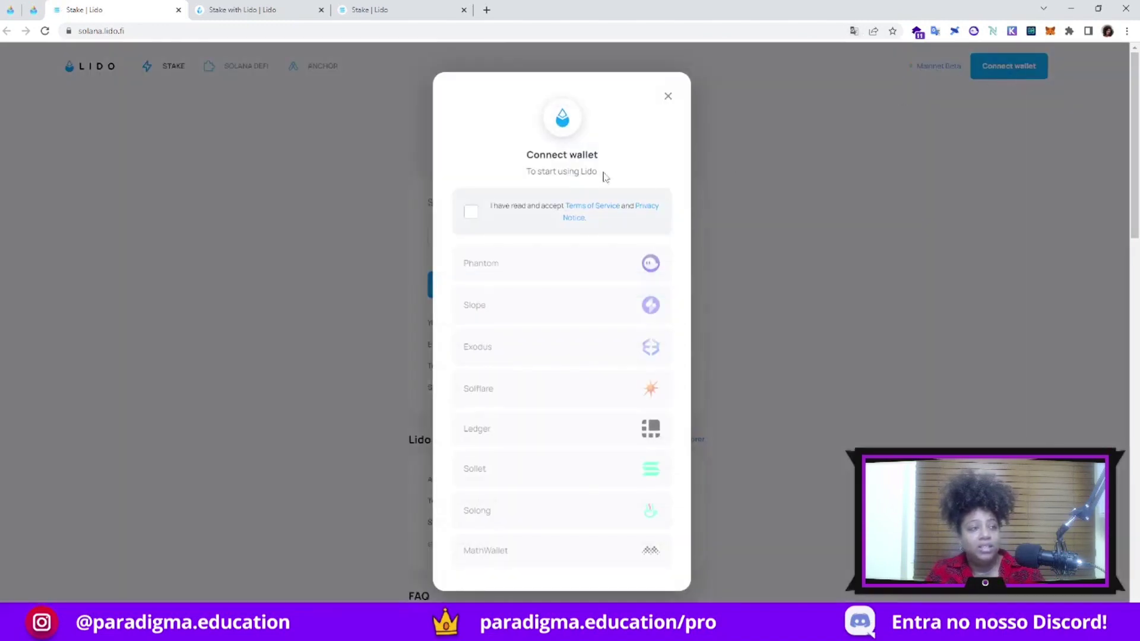
pyautogui.click(471, 215)
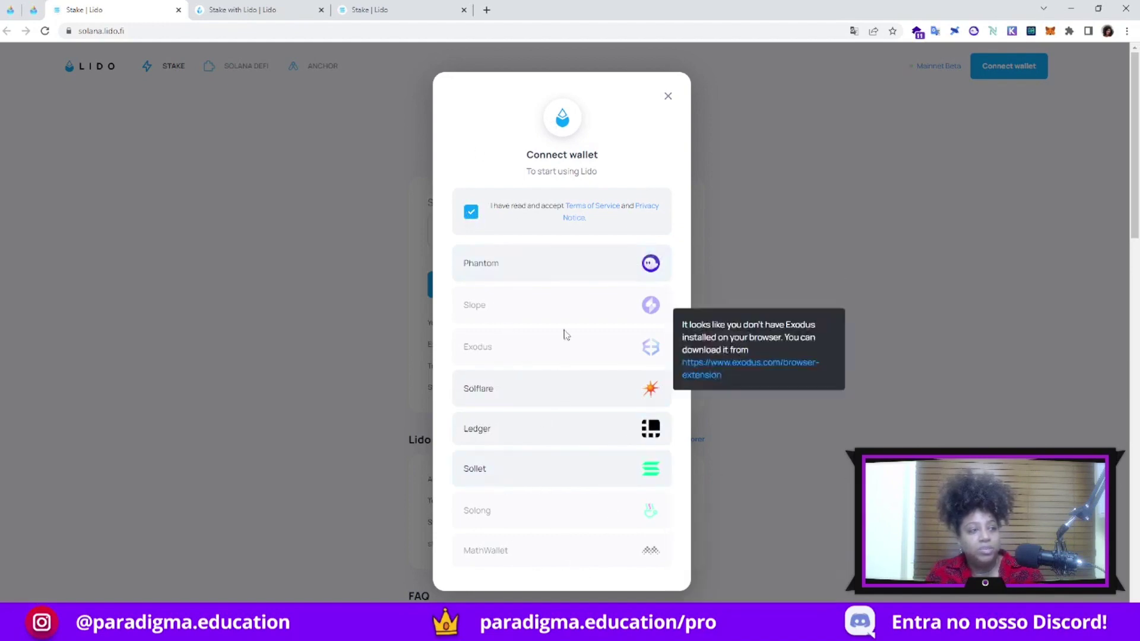
pyautogui.click(575, 272)
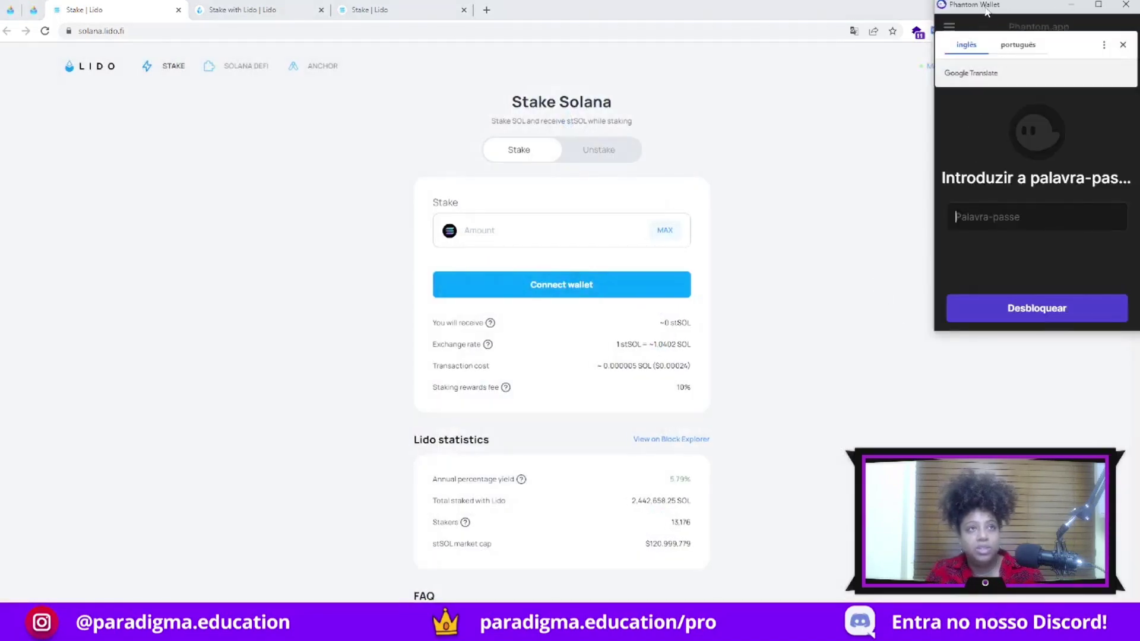
# Unlock Phantom with the wallet password and approve connecting it to Lido
pyautogui.click(882, 222)
pyautogui.write('a********')
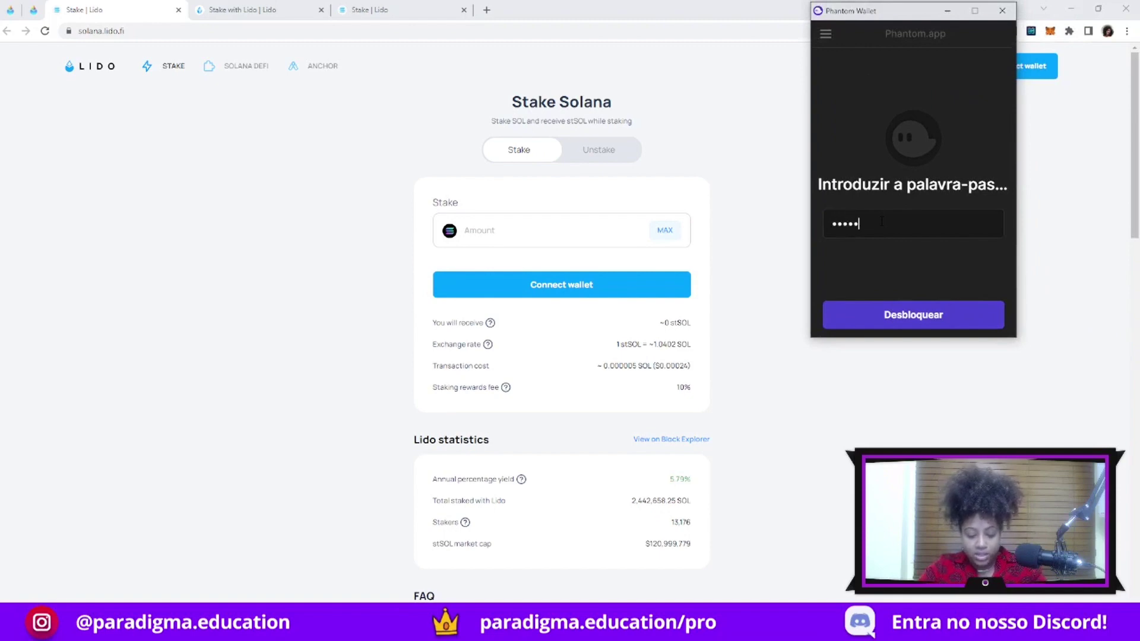
pyautogui.write('***')
pyautogui.press('Return')
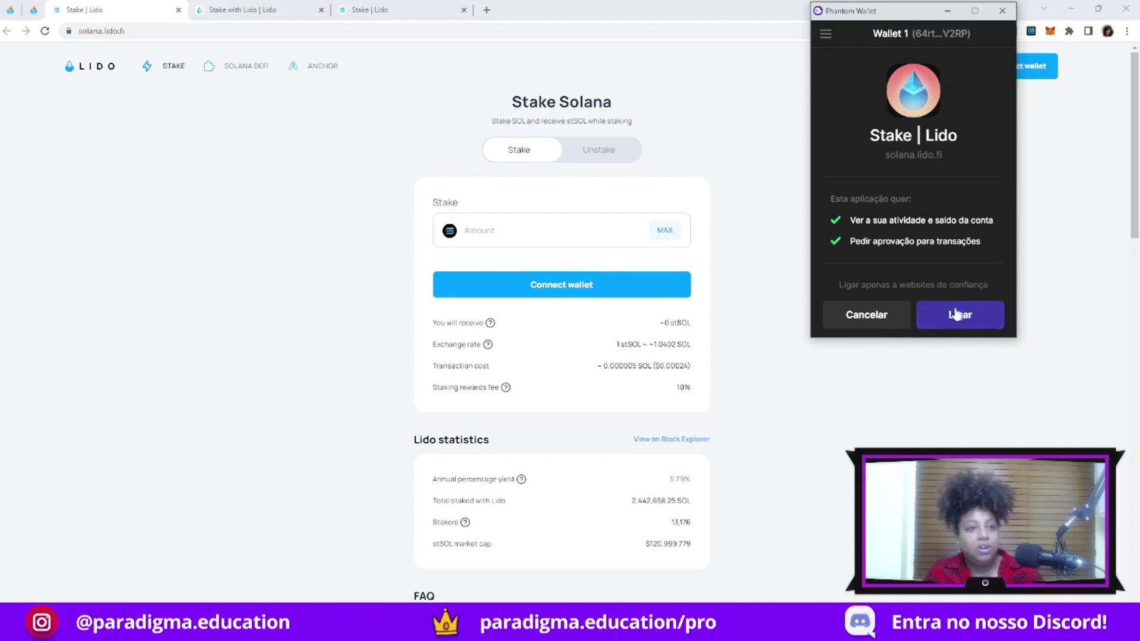
pyautogui.click(956, 315)
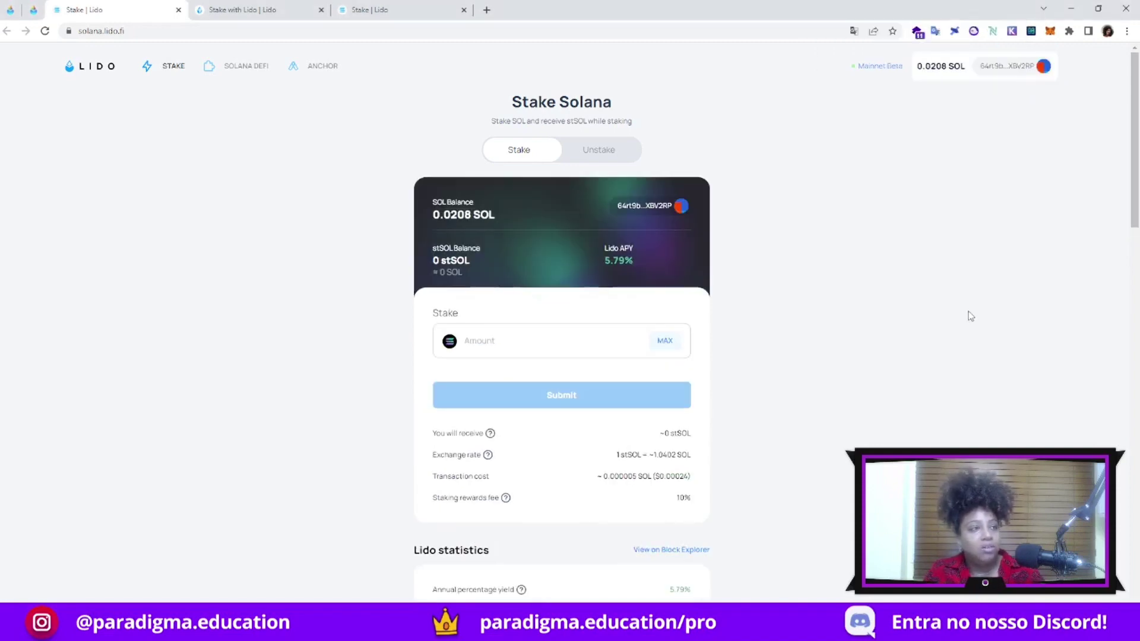
# Enter 100 SOL as the stake amount and highlight the 1 stSOL ≈ 1.0402 SOL exchange rate
pyautogui.click(510, 340)
pyautogui.write('100')
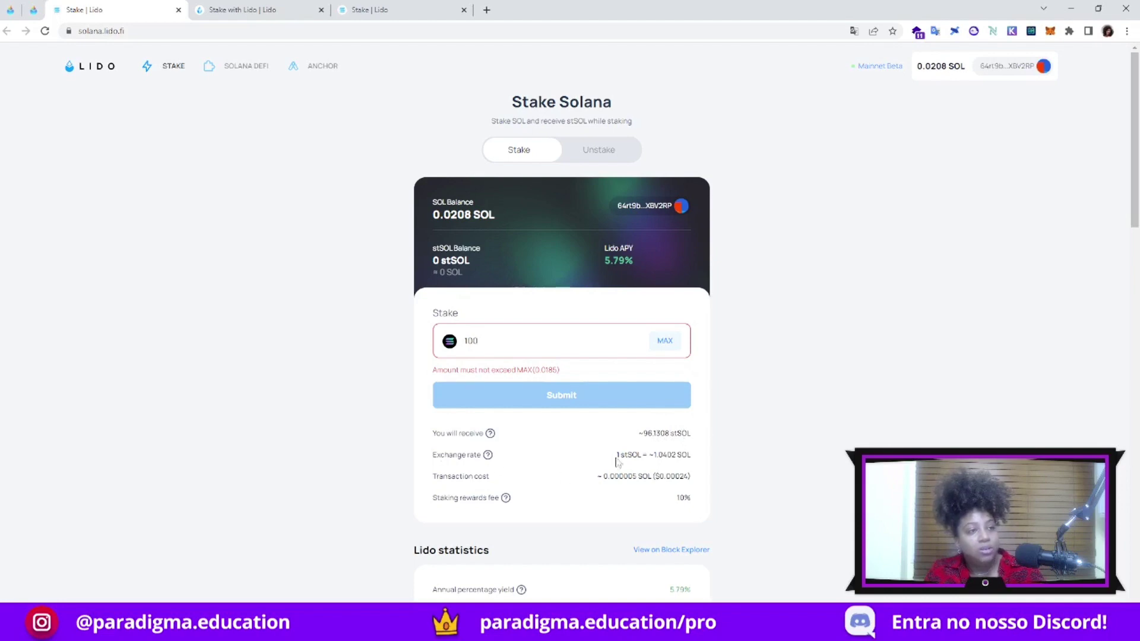
pyautogui.moveTo(616, 456); pyautogui.dragTo(678, 456)
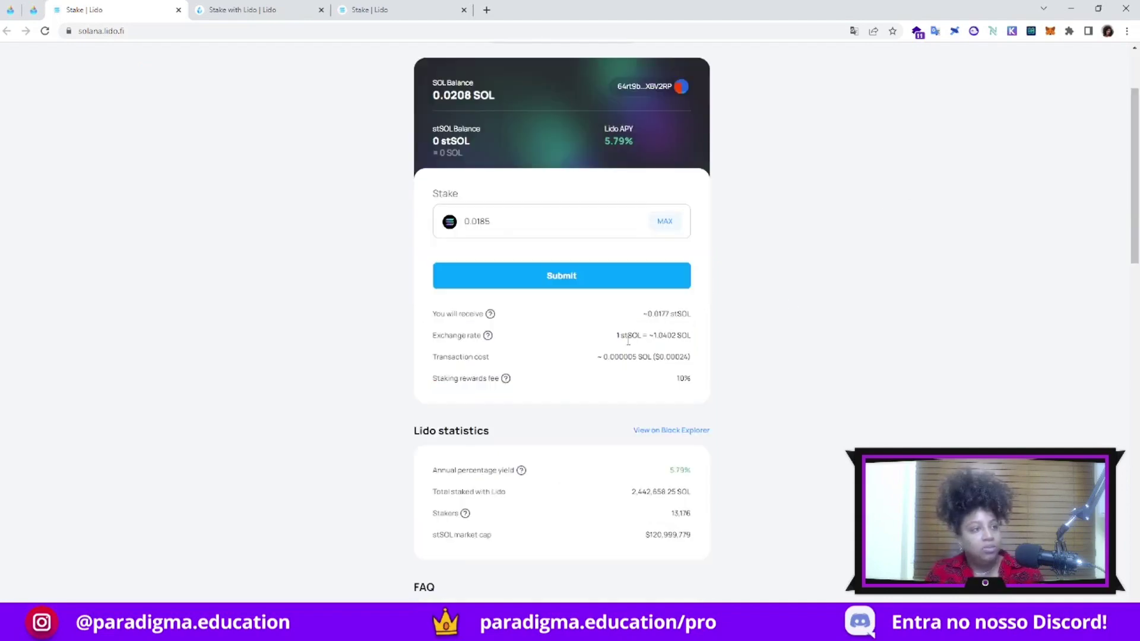
pyautogui.moveTo(639, 336); pyautogui.dragTo(687, 336)
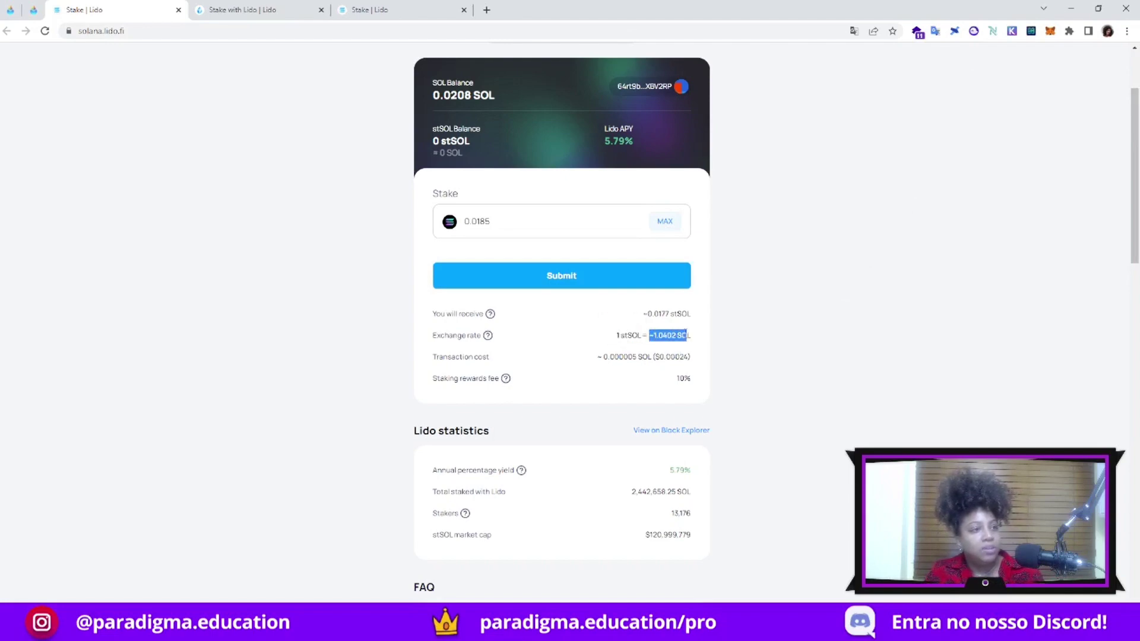
# Highlight the transaction cost row and the 10% staking rewards fee in the stake details
pyautogui.scroll(-1, 637, 333)
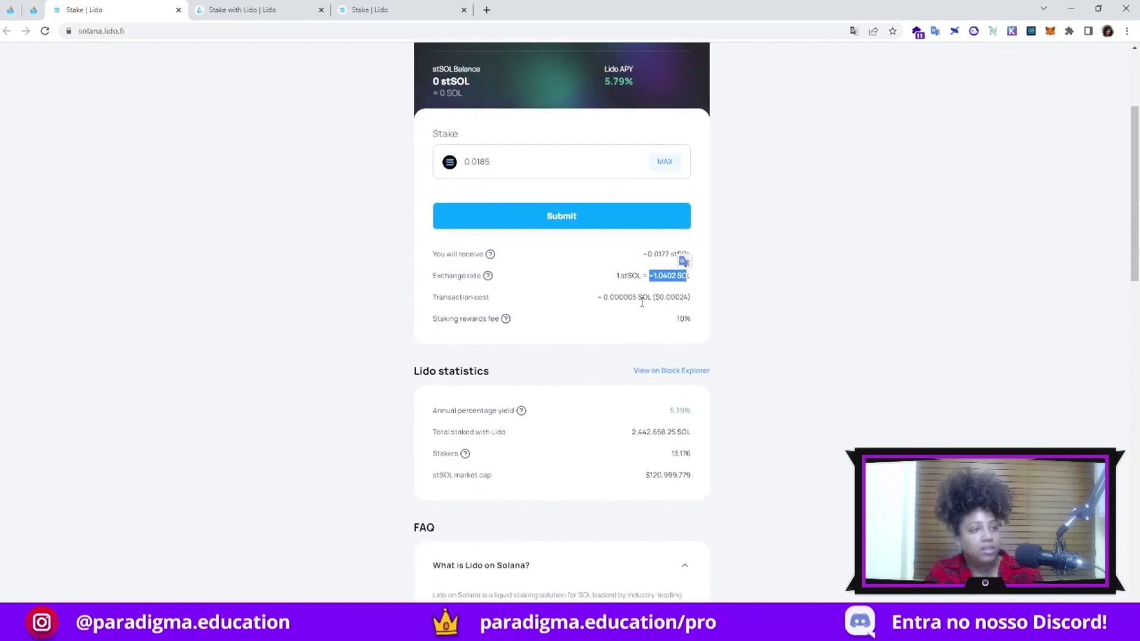
pyautogui.scroll(-1, 668, 314)
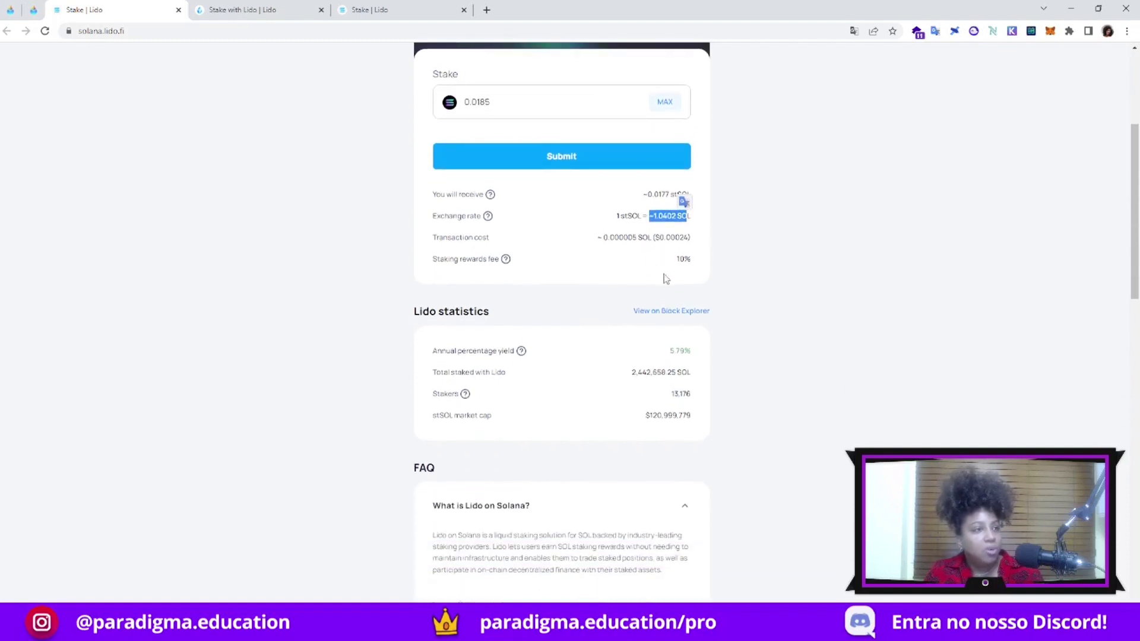
pyautogui.scroll(-2, 682, 303)
pyautogui.scroll(1, 799, 310)
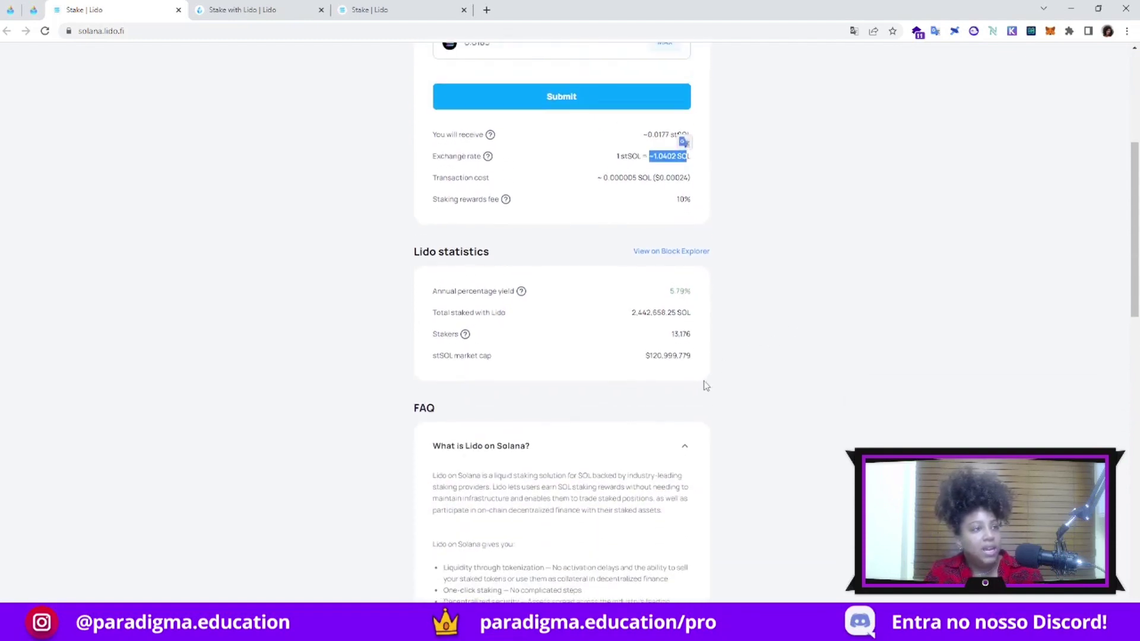
pyautogui.scroll(1, 788, 392)
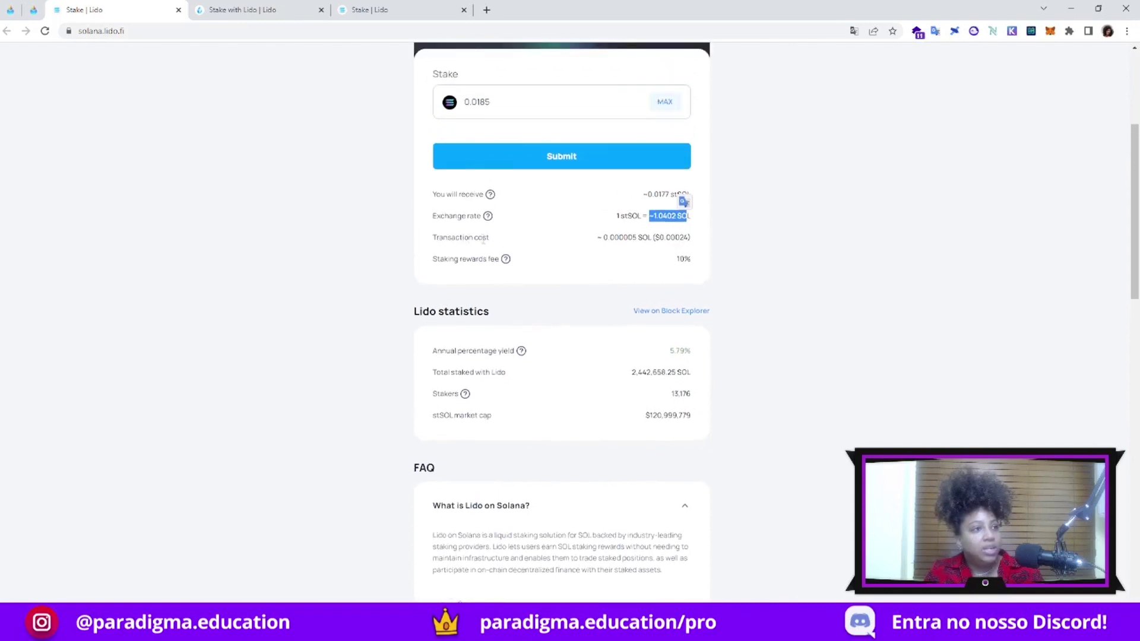
pyautogui.moveTo(451, 238); pyautogui.dragTo(675, 234)
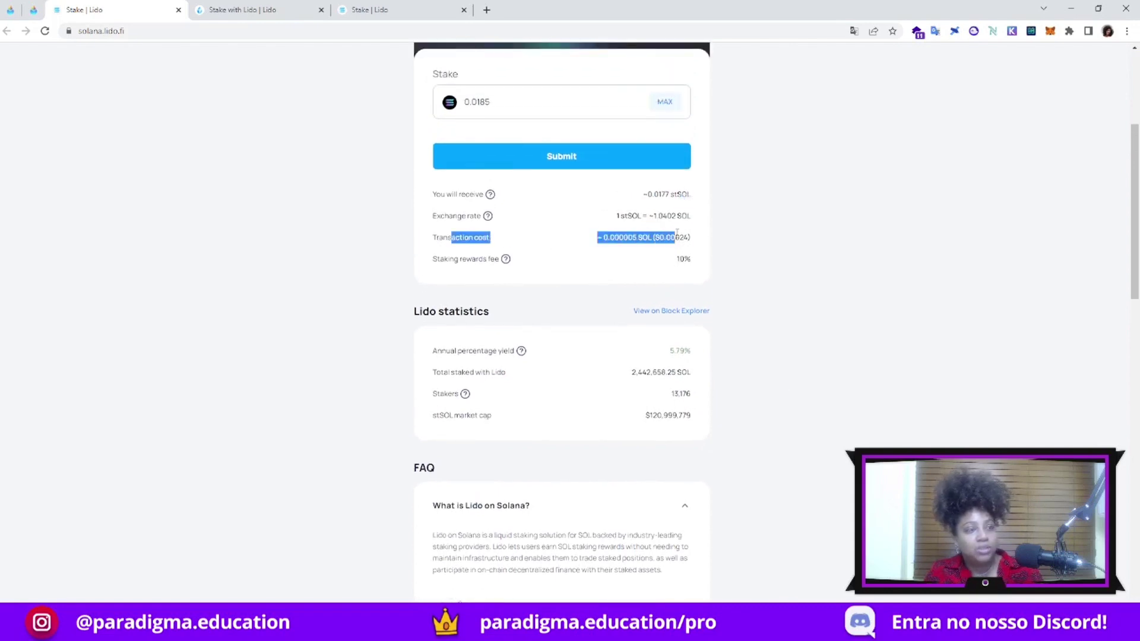
pyautogui.click(739, 262)
pyautogui.moveTo(432, 238); pyautogui.dragTo(691, 237)
pyautogui.click(647, 236)
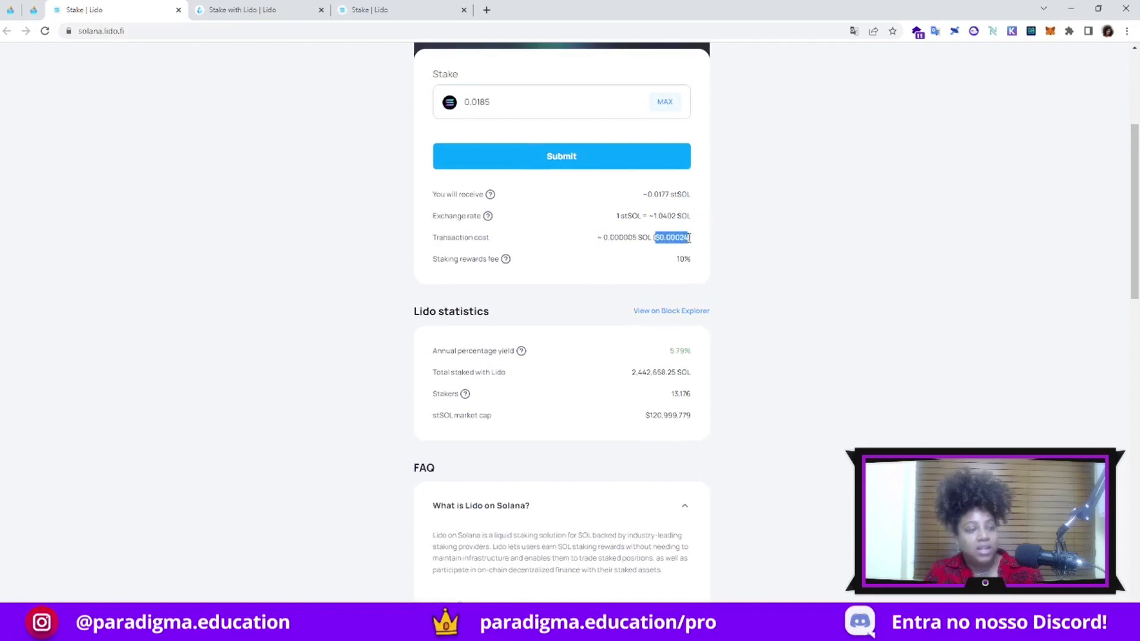
pyautogui.click(764, 269)
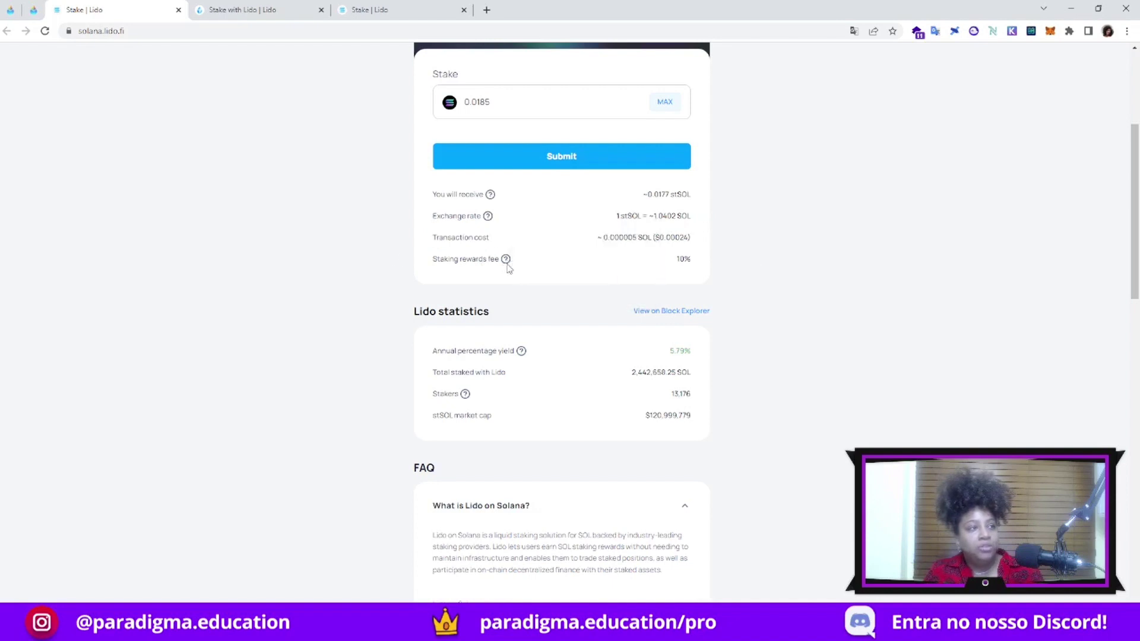
pyautogui.scroll(2, 470, 295)
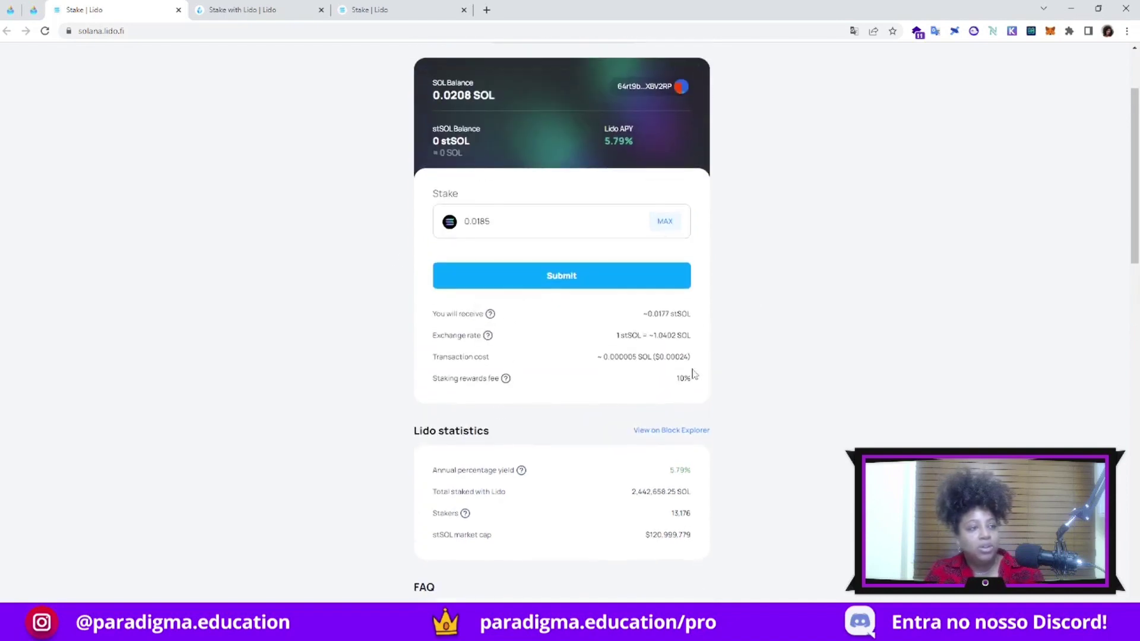
pyautogui.moveTo(676, 378); pyautogui.dragTo(691, 378)
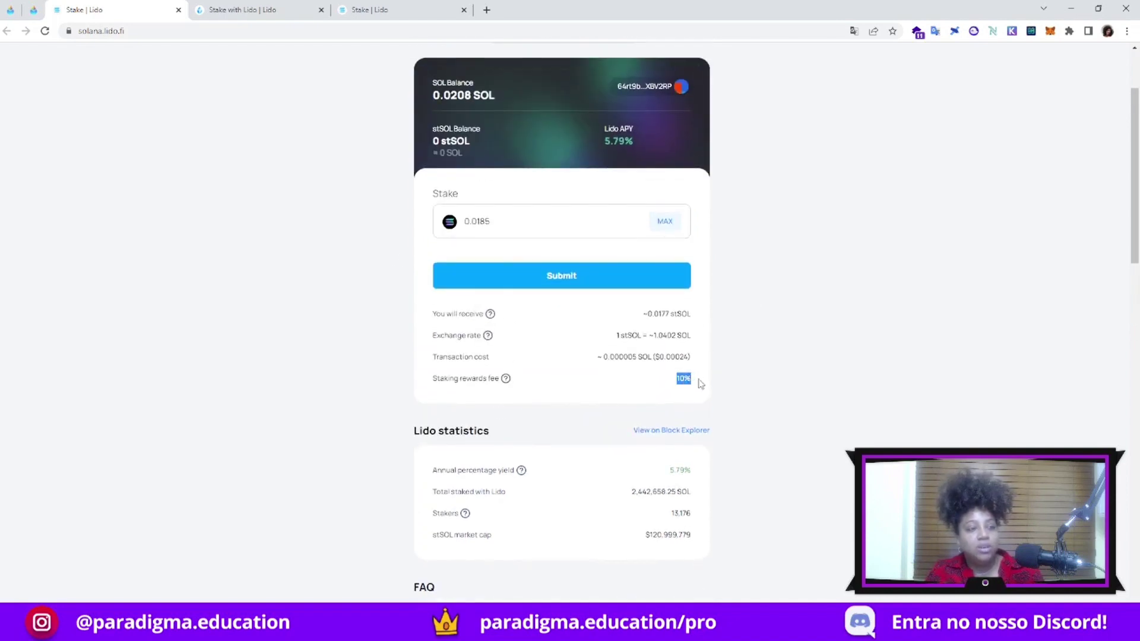